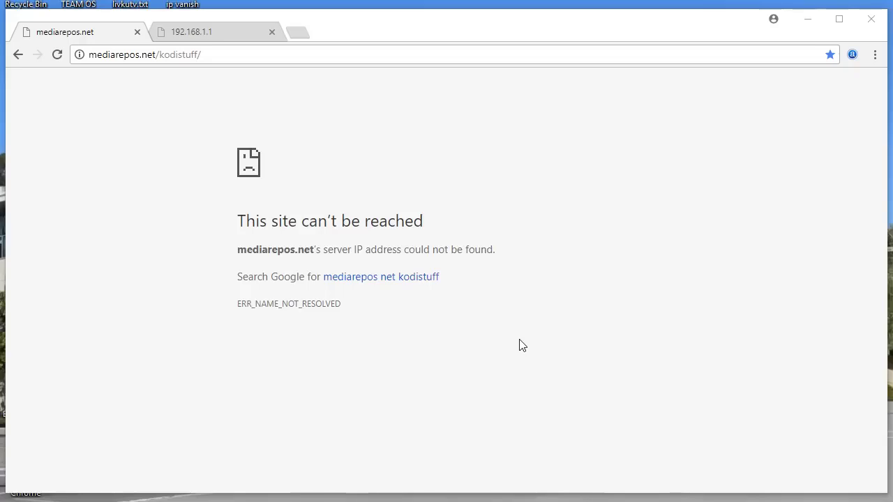
Compare the two tabs and check the mediarepos.net error page's address.
left_click(228, 31)
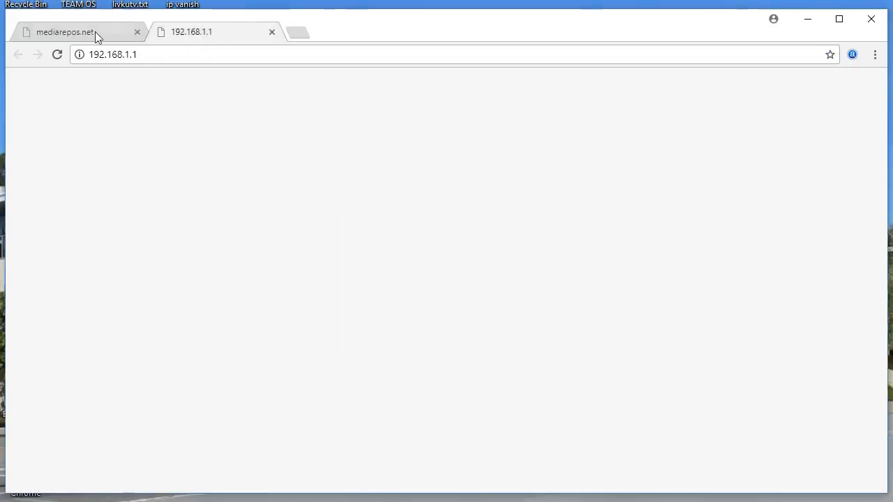
left_click(95, 32)
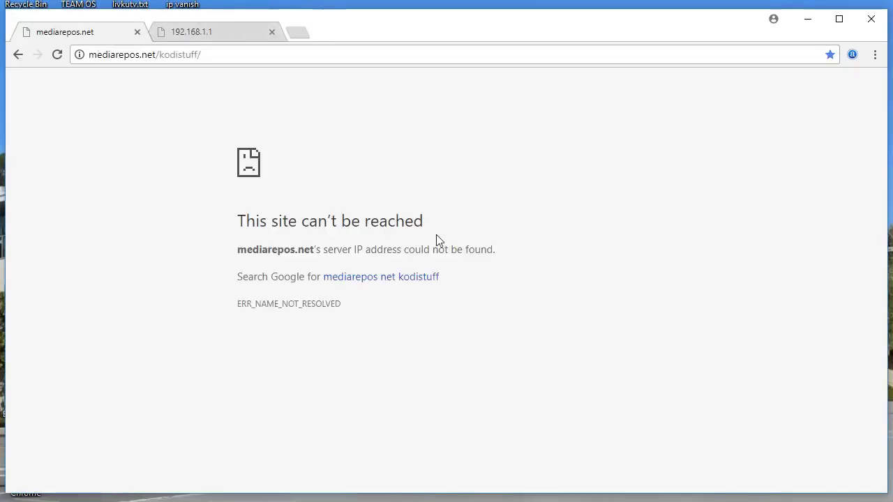
left_click(218, 58)
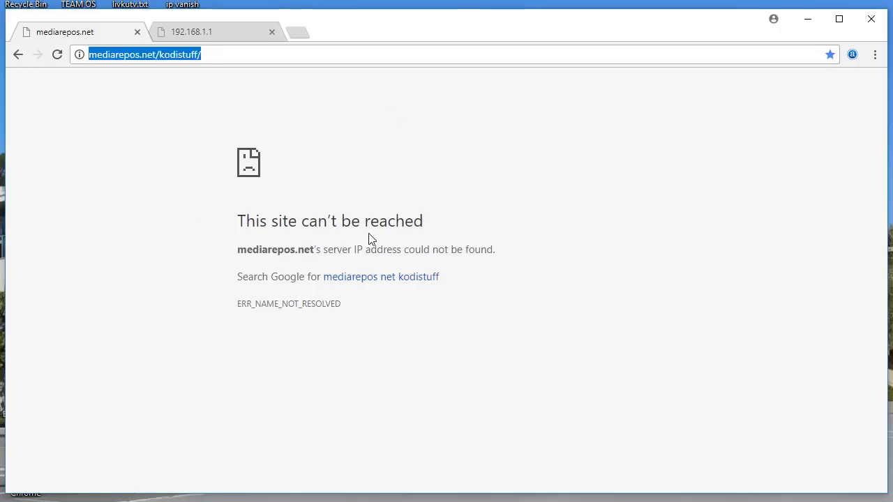
left_click(454, 227)
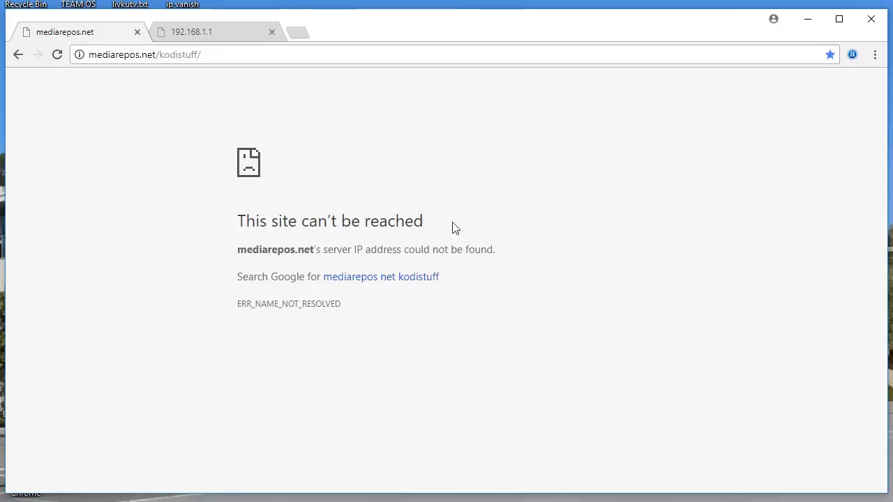
Reload 192.168.1.1 and expand its ERR_CONNECTION_TIMED_OUT troubleshooting details.
left_click(209, 33)
left_click(176, 54)
left_click(391, 208)
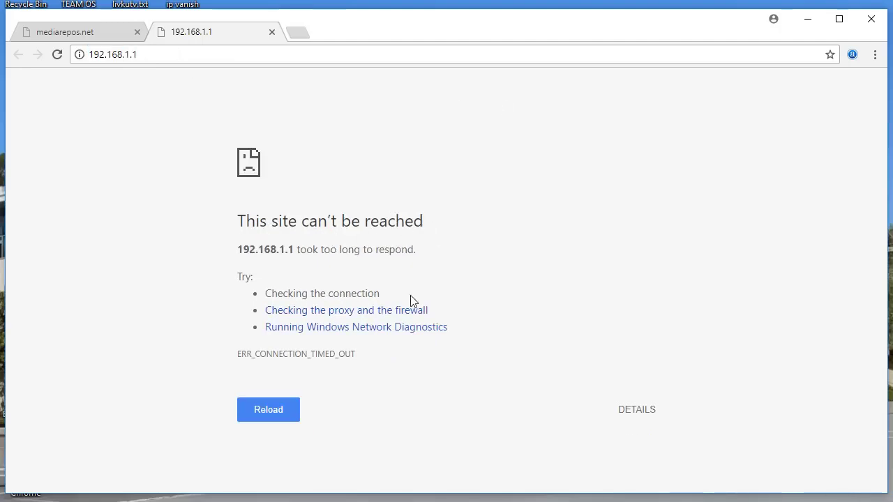
left_click(632, 412)
scroll(502, 364, "down", 3)
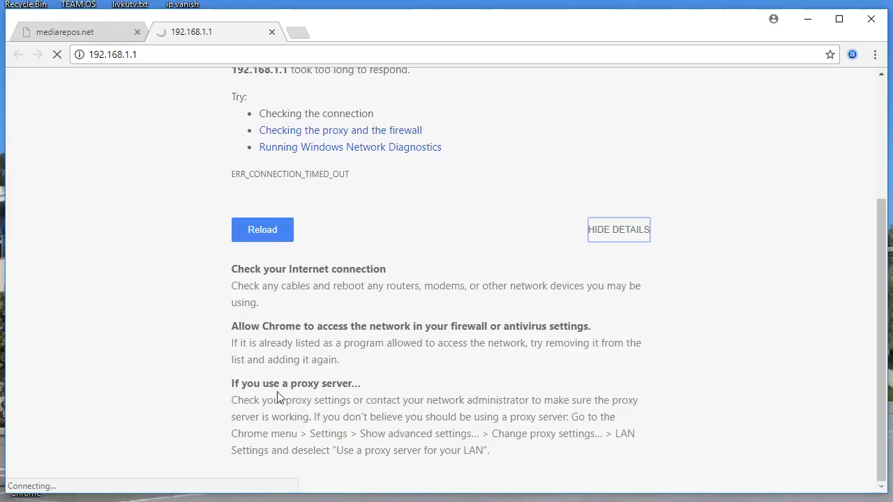
scroll(387, 316, "up", 3)
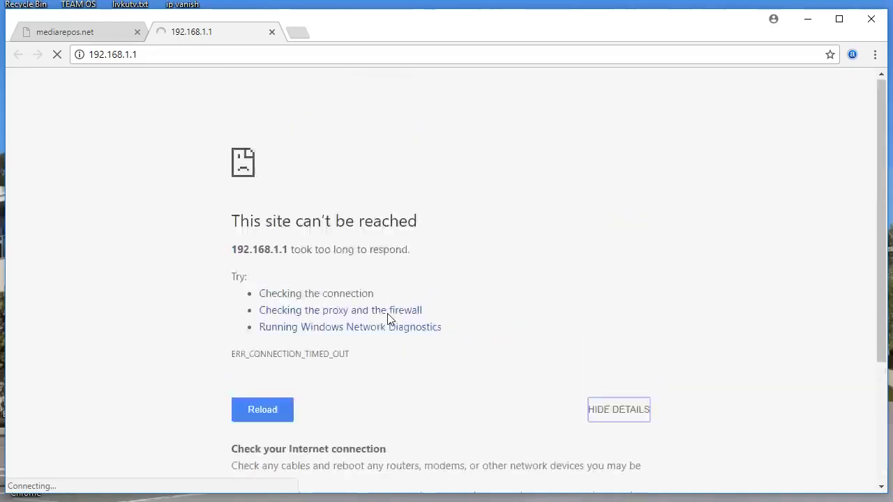
scroll(314, 312, "down", 3)
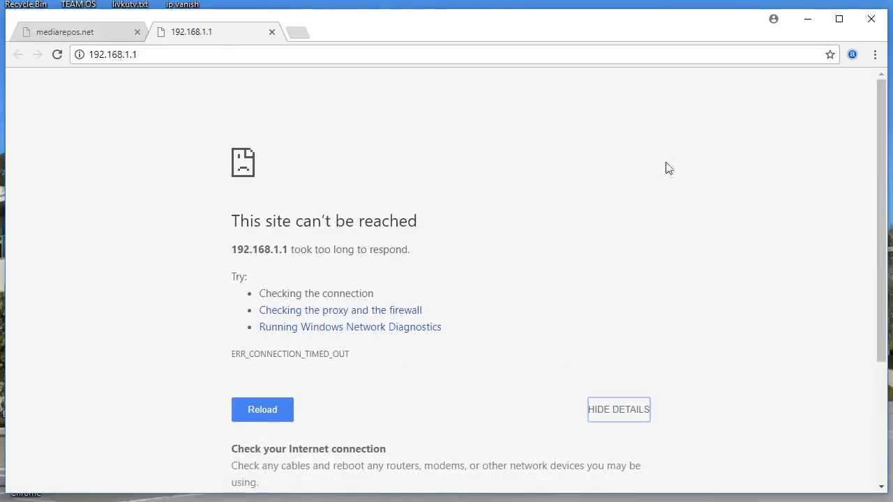
left_click(703, 375)
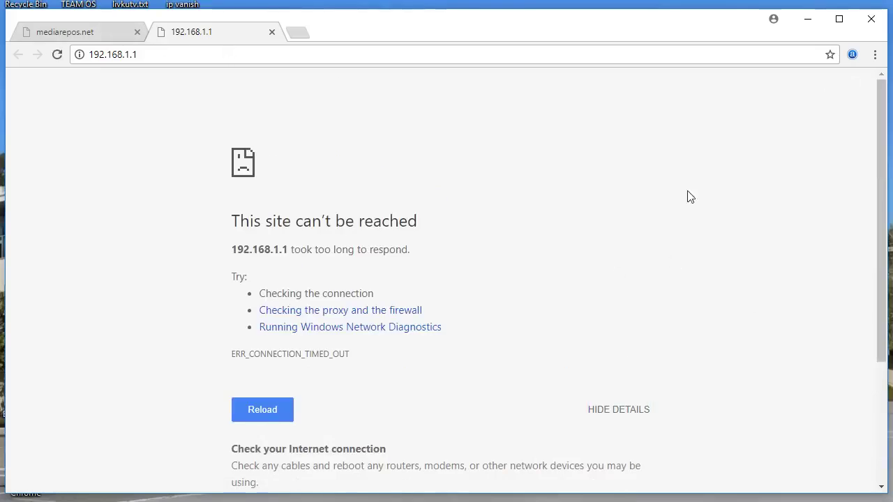
Open Chrome settings, reveal Advanced settings, and launch the system proxy settings.
left_click(876, 56)
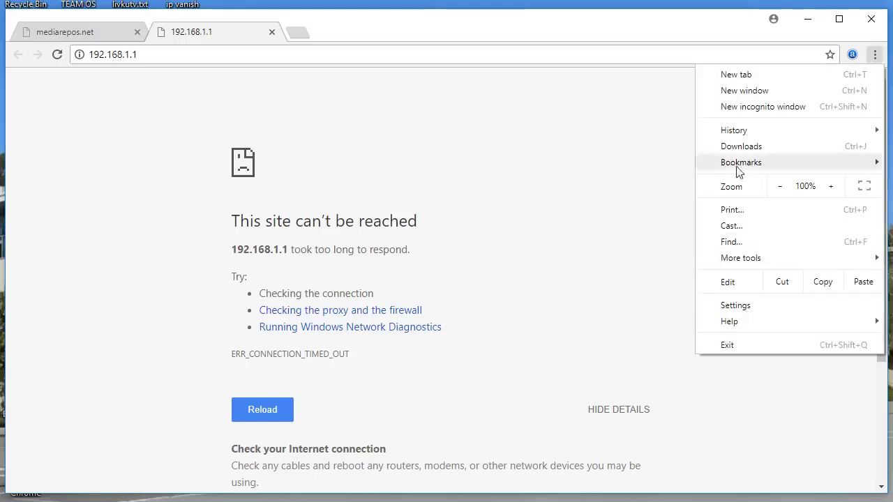
left_click(737, 307)
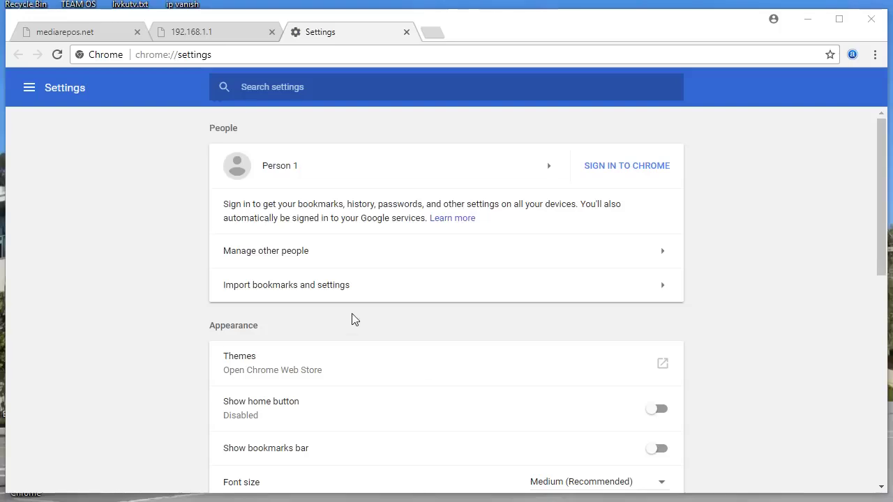
scroll(353, 318, "down", 10)
scroll(353, 320, "down", 1)
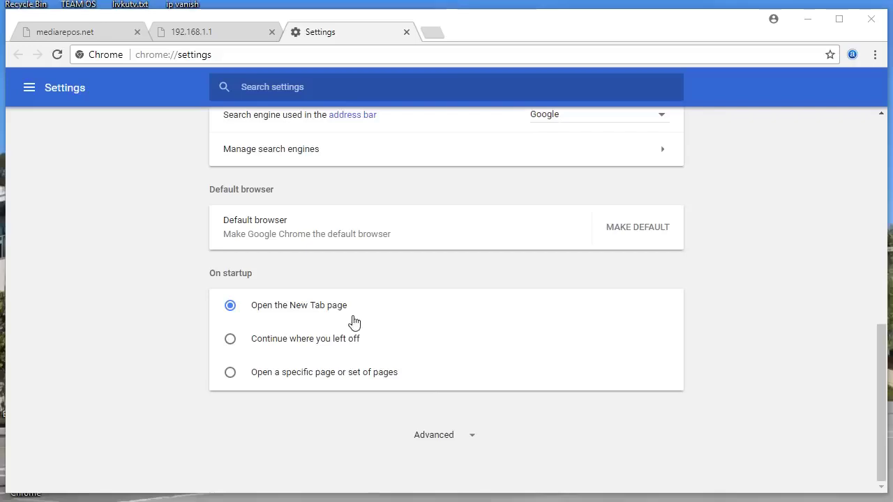
left_click(447, 439)
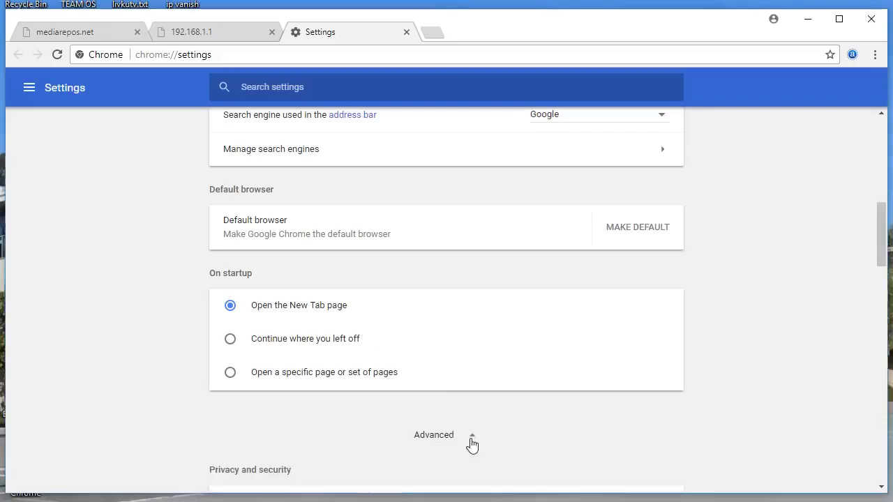
scroll(472, 444, "down", 20)
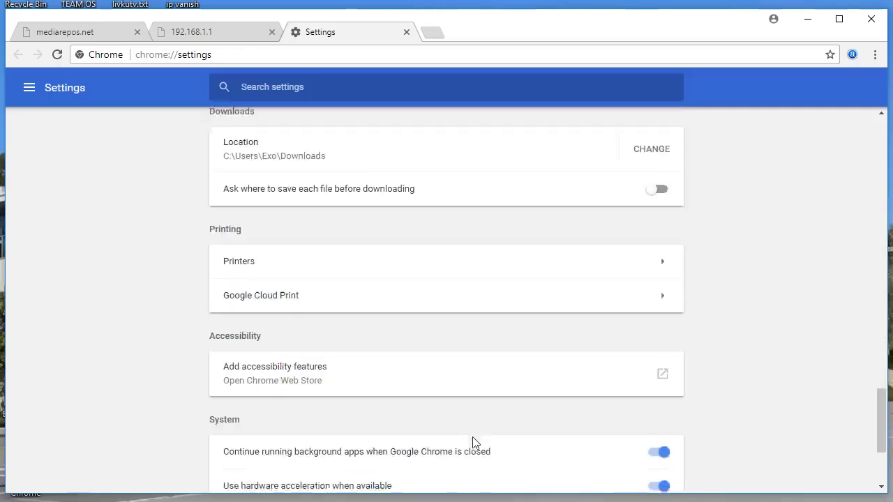
scroll(475, 442, "down", 3)
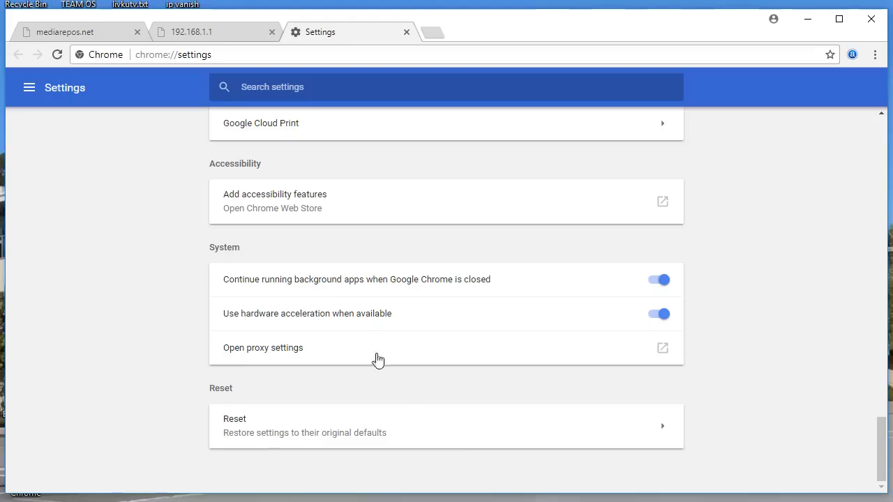
left_click(668, 354)
In LAN settings, untick Use a proxy server, tick Automatically detect settings, and confirm.
left_click_drag(202, 4, 415, 48)
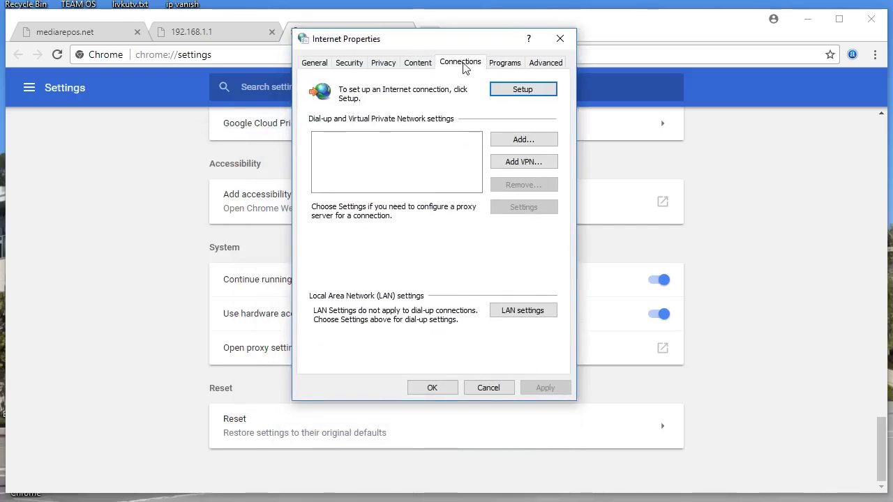
left_click(522, 310)
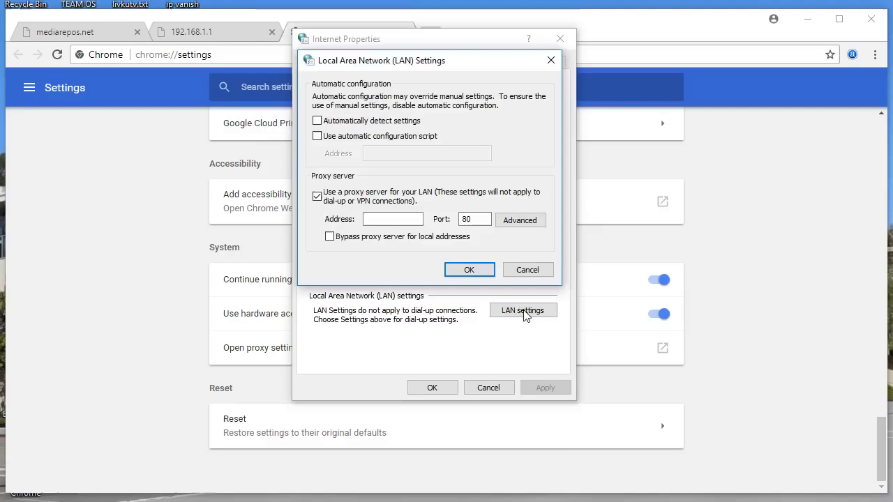
left_click(317, 196)
left_click(317, 121)
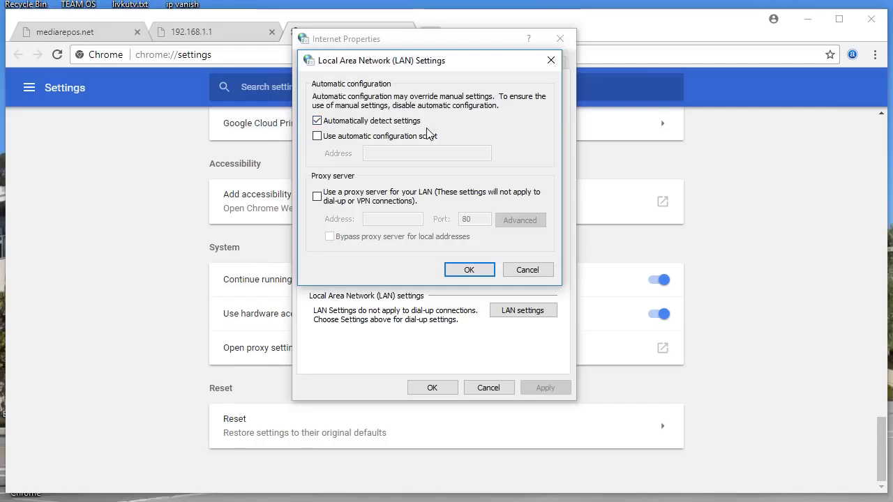
left_click(472, 270)
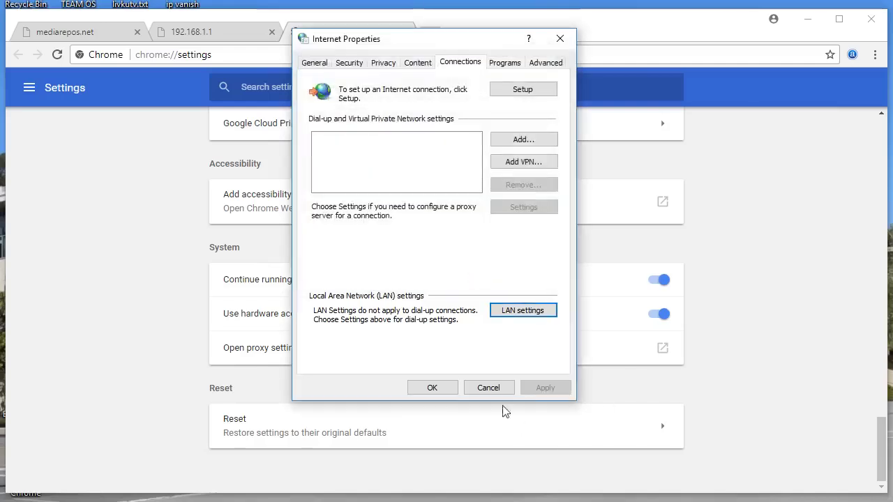
left_click(432, 388)
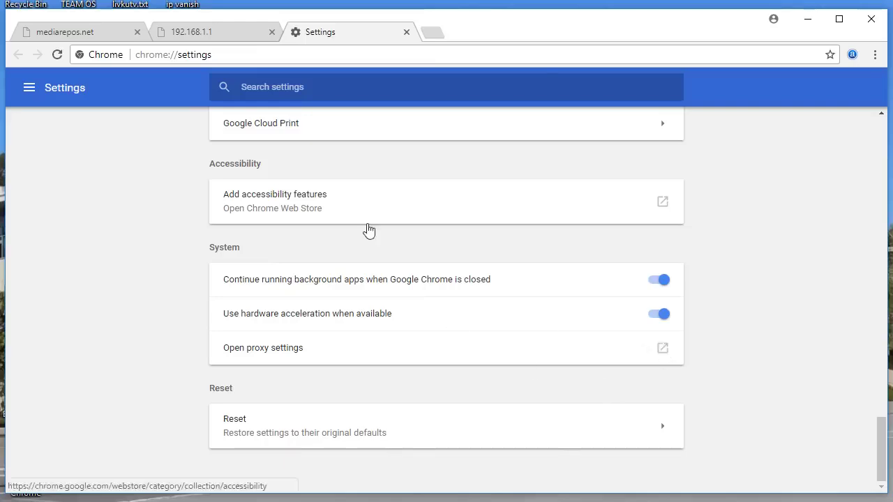
Reopen the LAN settings to verify no proxy and automatic detection, then close.
left_click(644, 342)
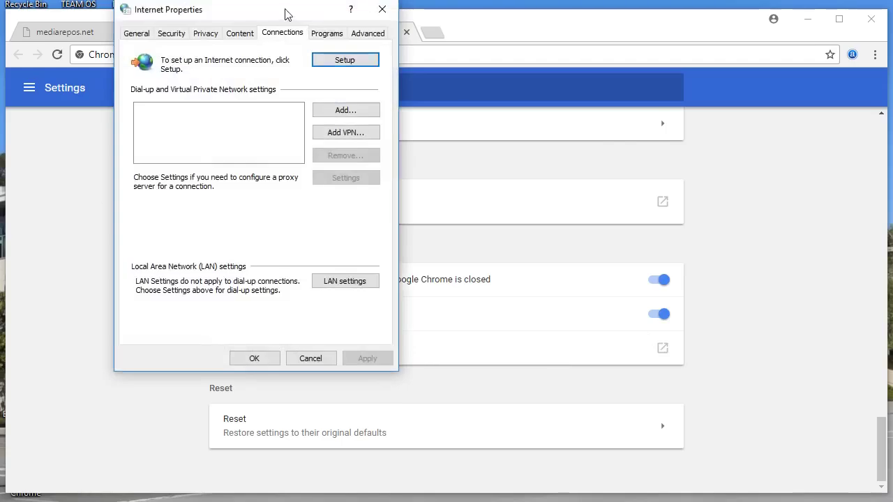
left_click_drag(286, 14, 441, 86)
left_click(505, 353)
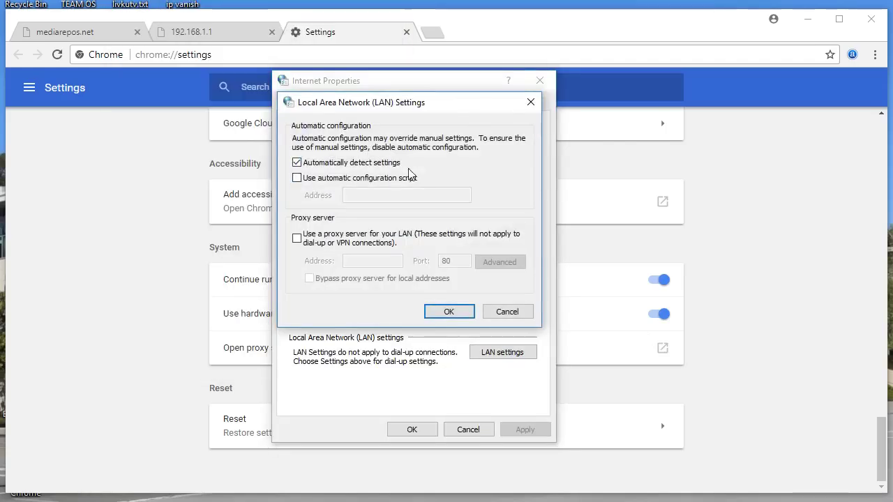
left_click(455, 313)
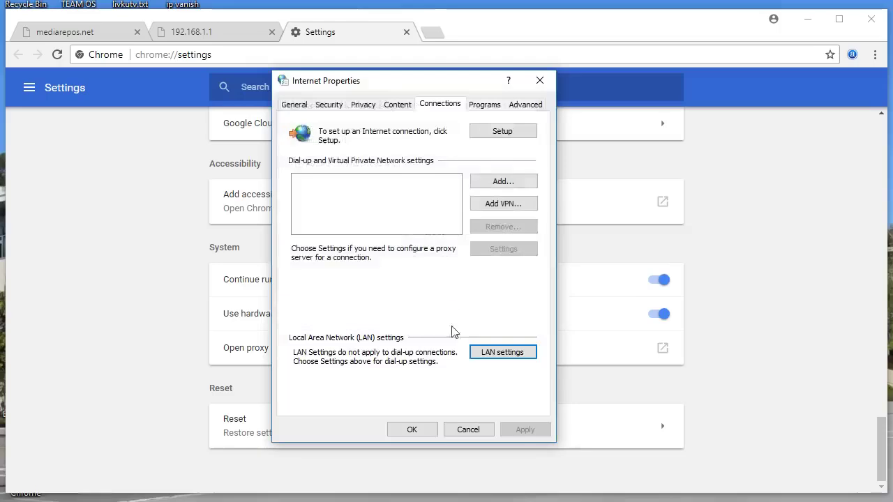
left_click(414, 430)
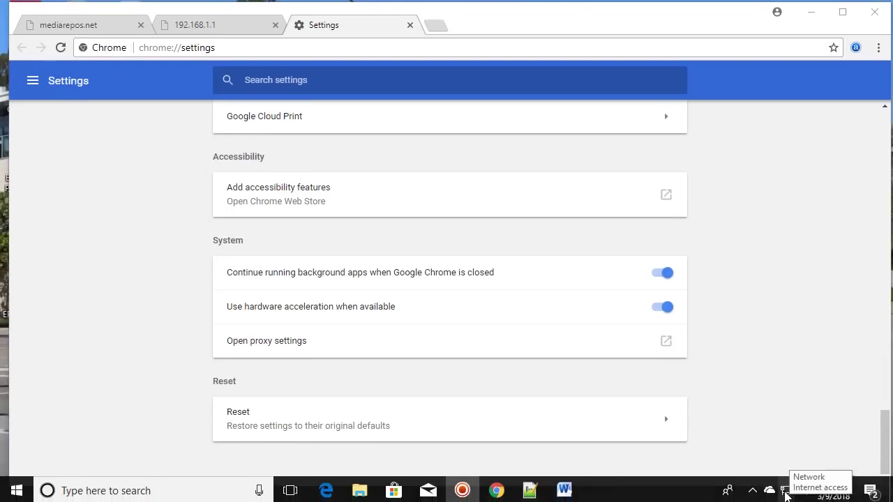
Run the network troubleshooter from the tray icon, then bring up the tray network menu again.
right_click(786, 493)
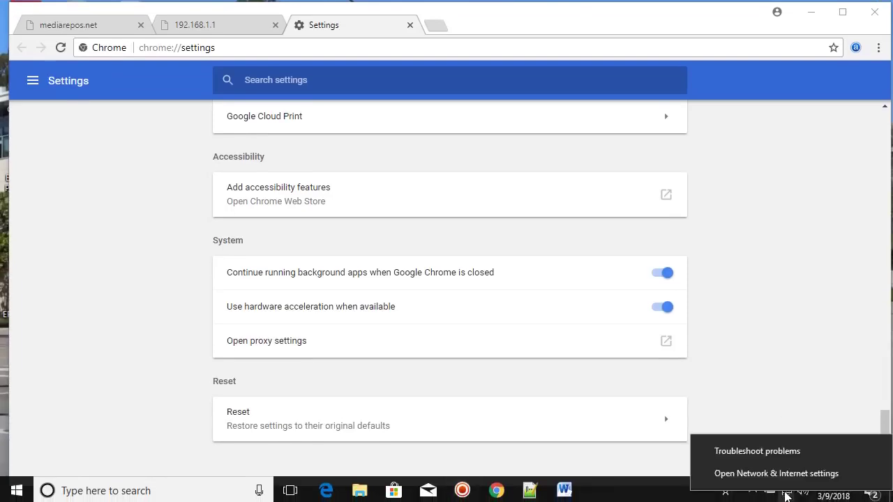
left_click(766, 453)
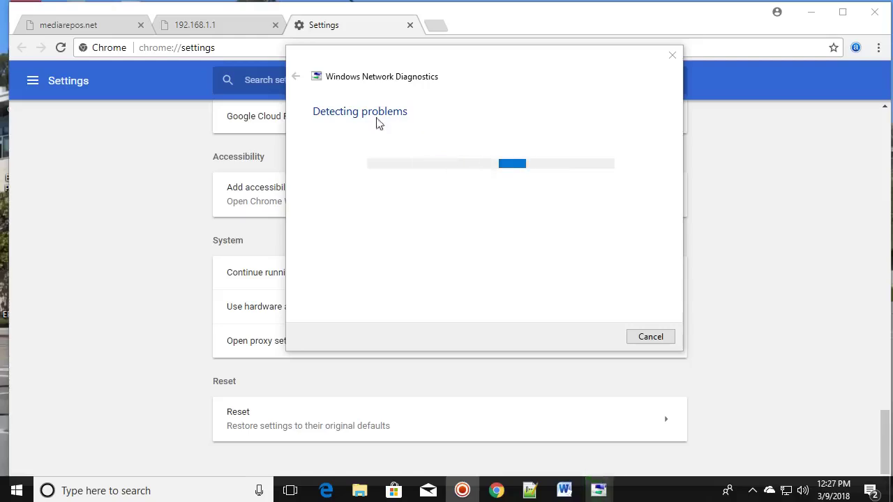
left_click_drag(485, 63, 499, 79)
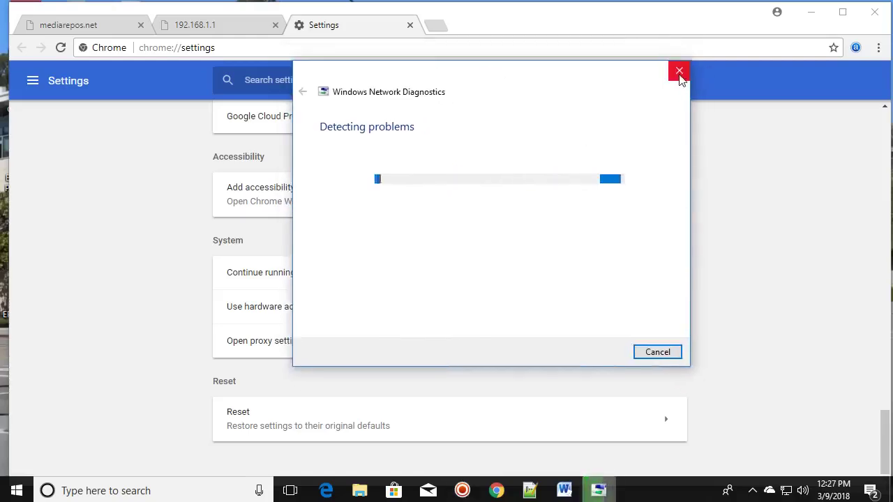
right_click(789, 493)
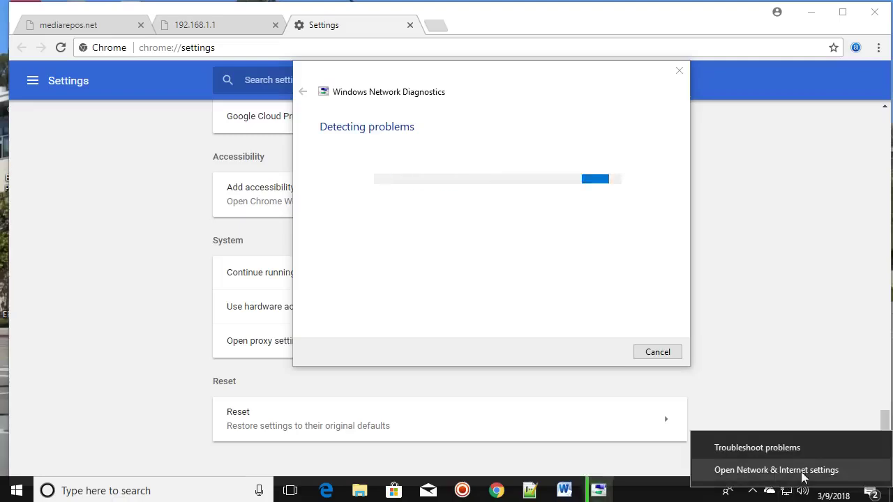
Go from Network & Internet settings to the Ethernet page and open Network Connections.
left_click(788, 477)
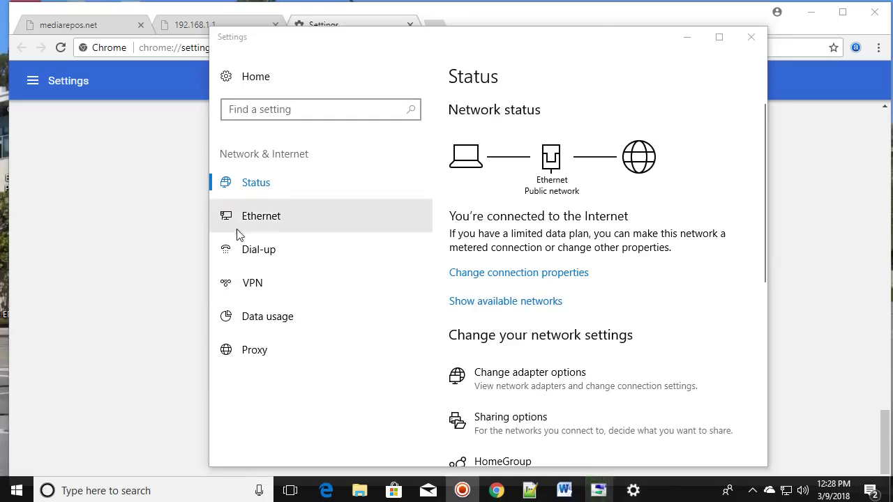
left_click(265, 228)
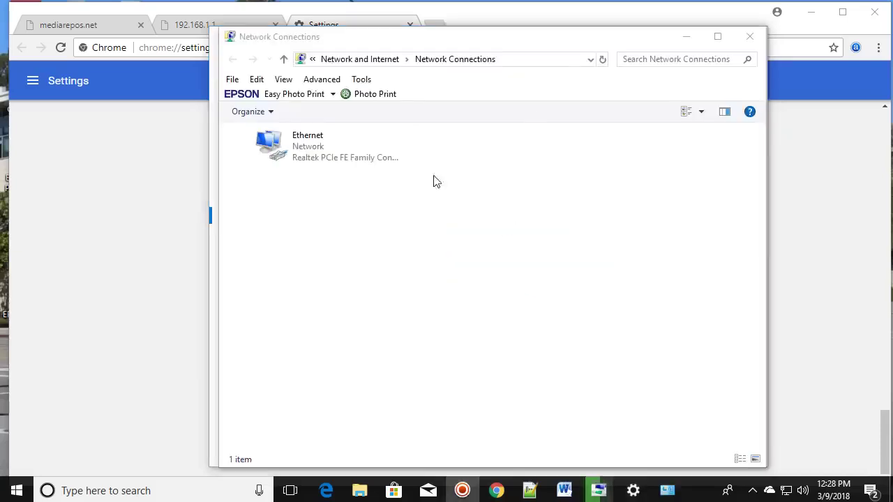
left_click(303, 148)
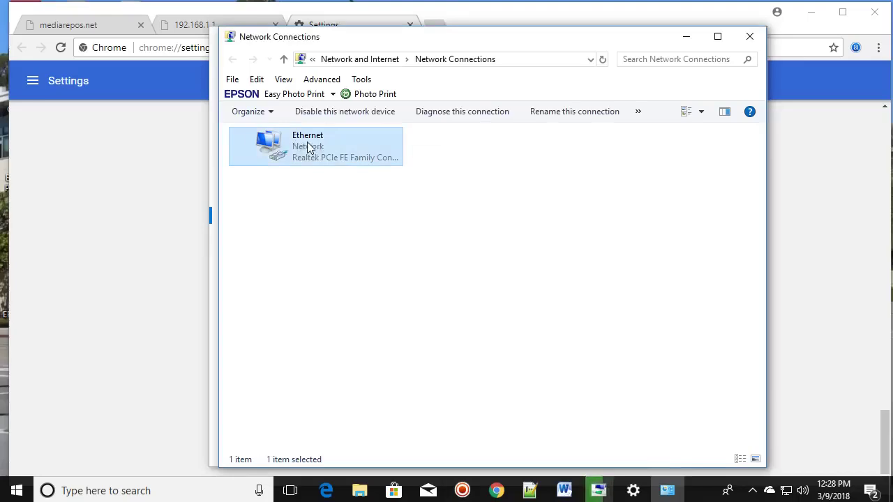
Open the Ethernet adapter's properties and select Internet Protocol Version 4 (TCP/IPv4).
right_click(311, 141)
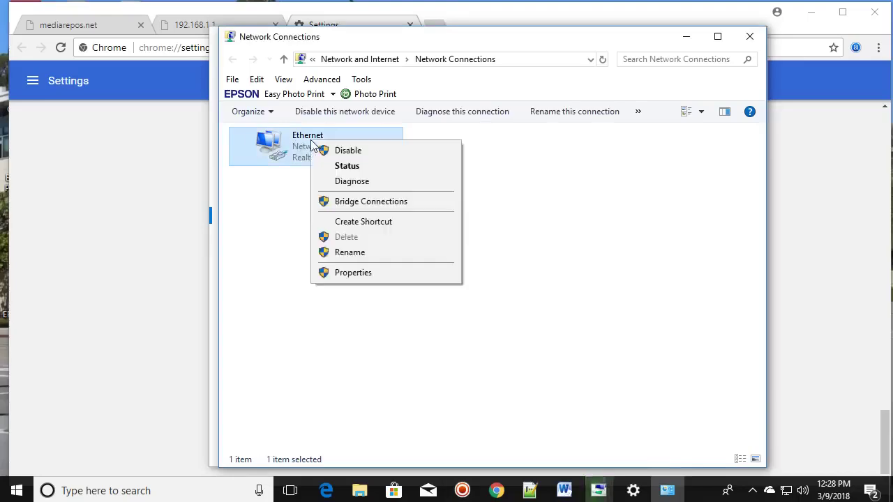
left_click(353, 273)
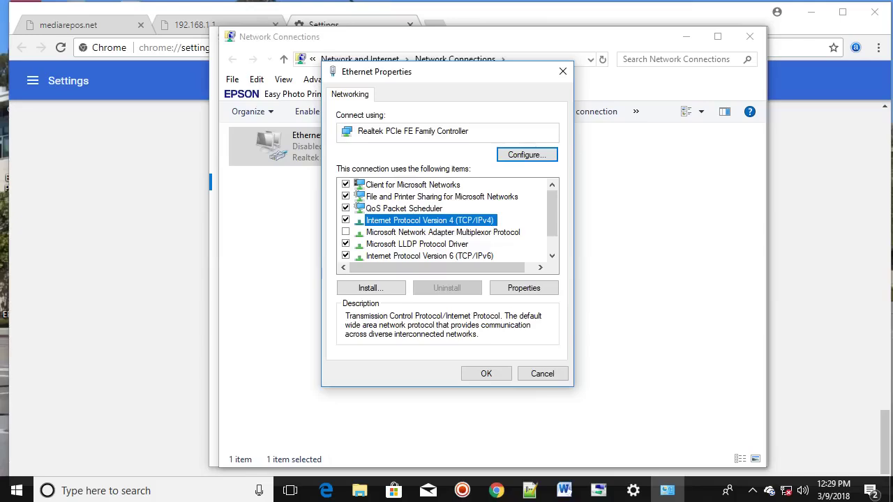
left_click_drag(391, 71, 305, 94)
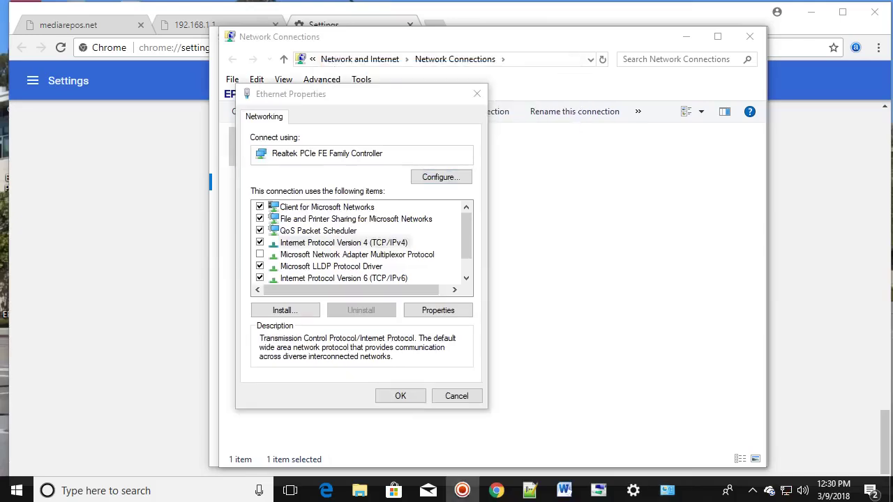
left_click(439, 311)
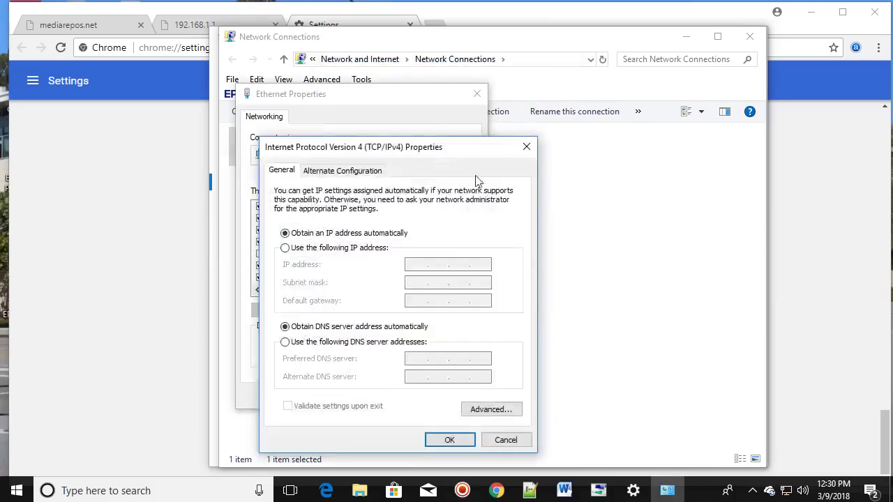
Set IPv4 to obtain the IP address and DNS server automatically, confirm, and close Ethernet Properties.
left_click_drag(409, 150, 503, 83)
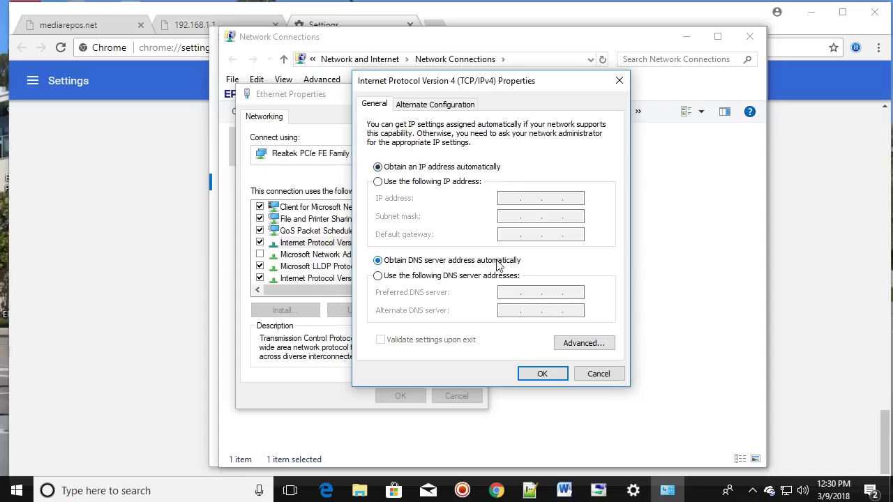
left_click(378, 276)
left_click(377, 182)
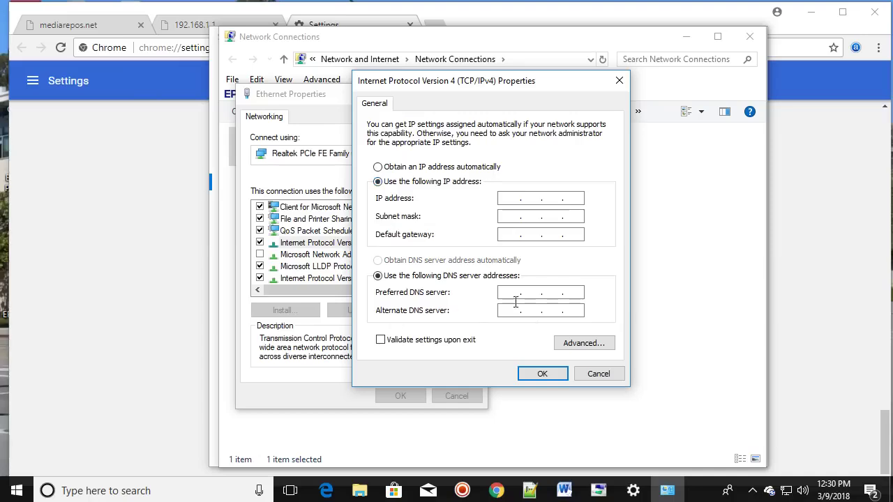
left_click(378, 168)
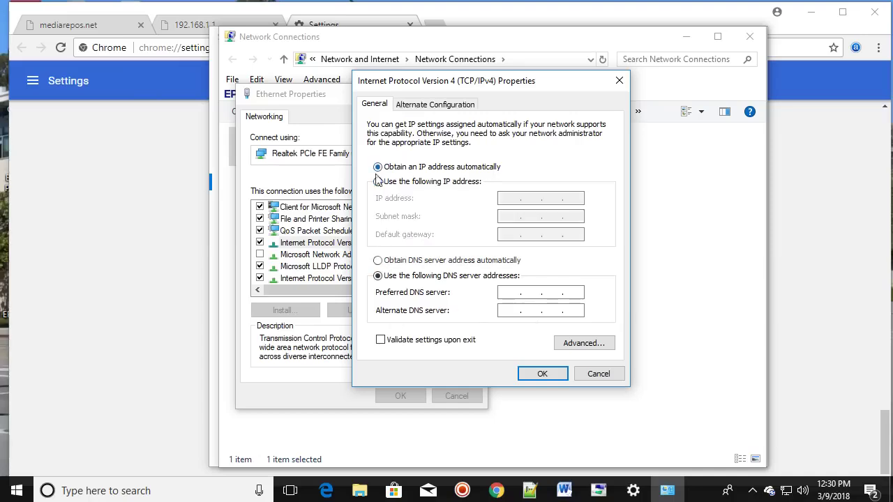
left_click(377, 260)
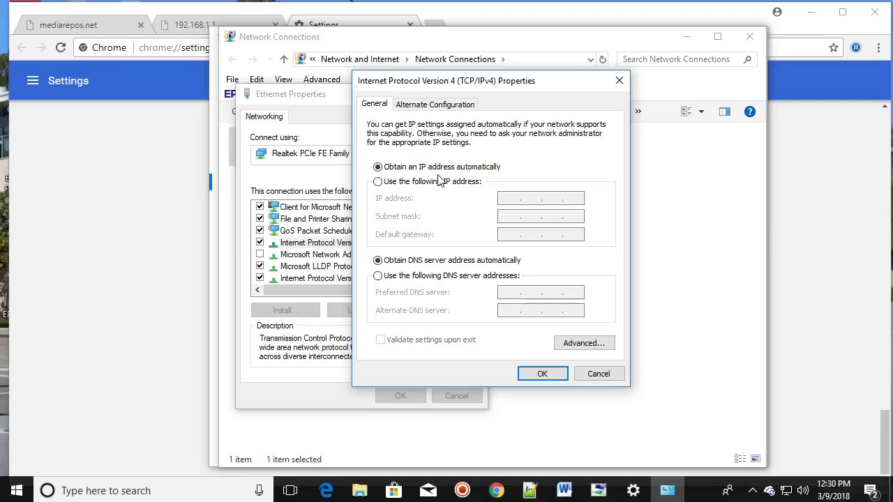
left_click(378, 182)
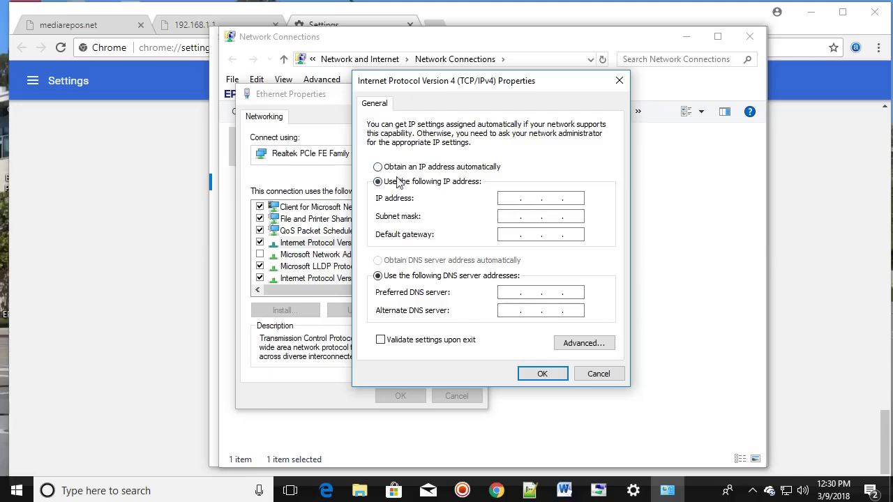
left_click(378, 168)
left_click(378, 260)
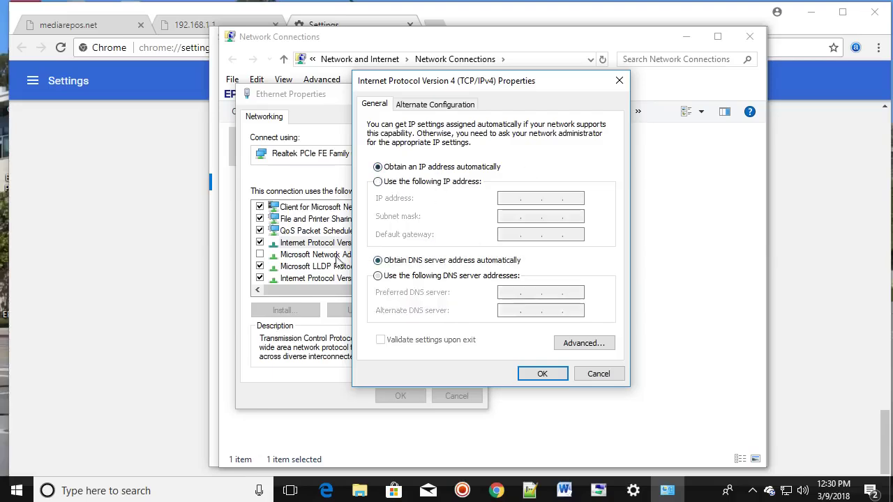
left_click(542, 375)
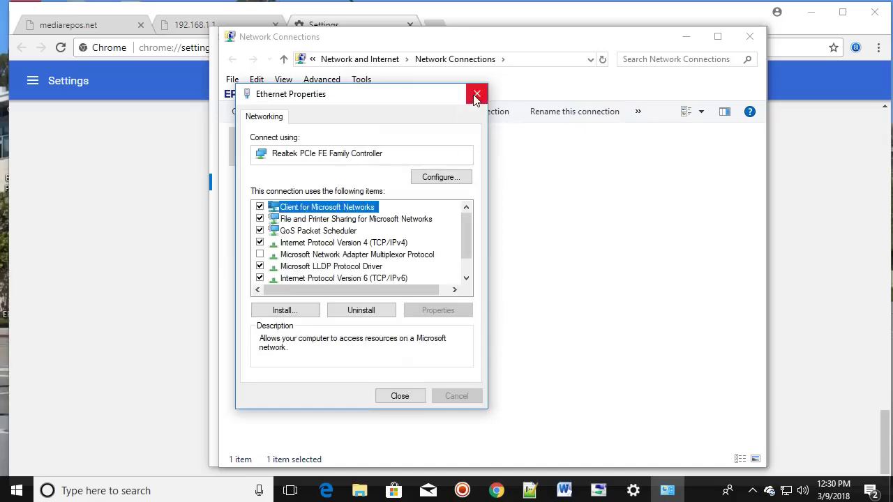
left_click(399, 395)
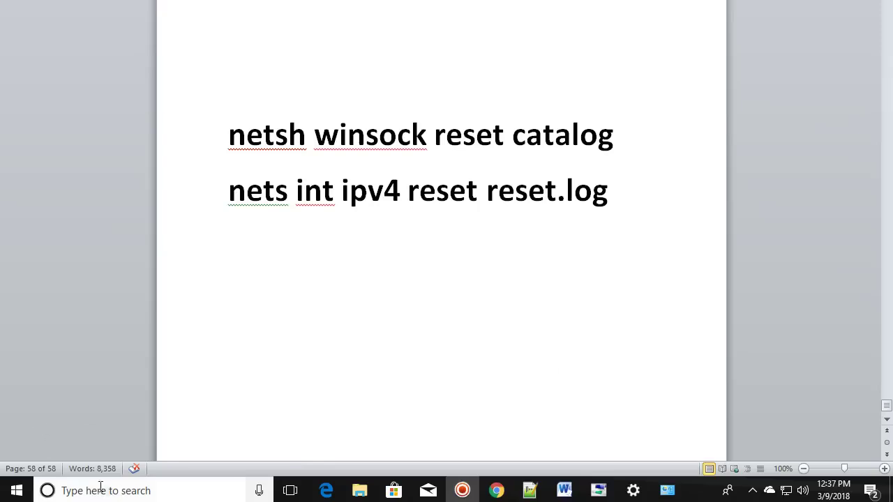
Search for cmd and run Command Prompt as administrator.
left_click(69, 492)
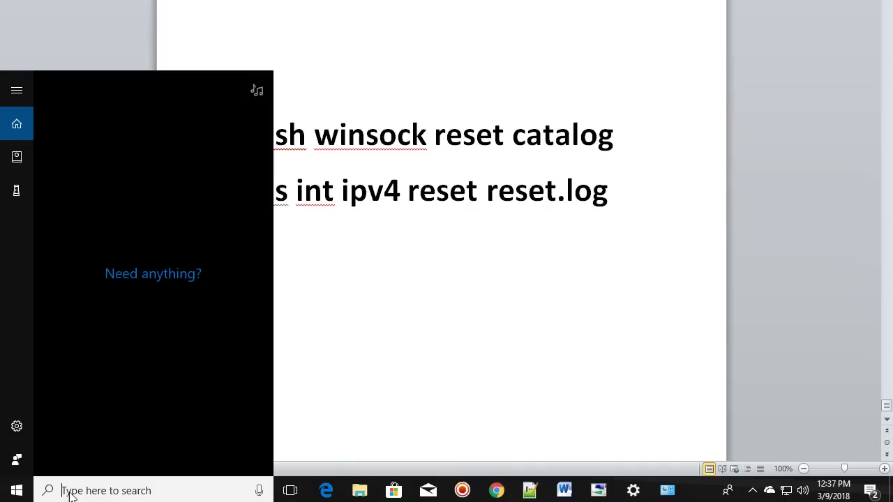
type("cm")
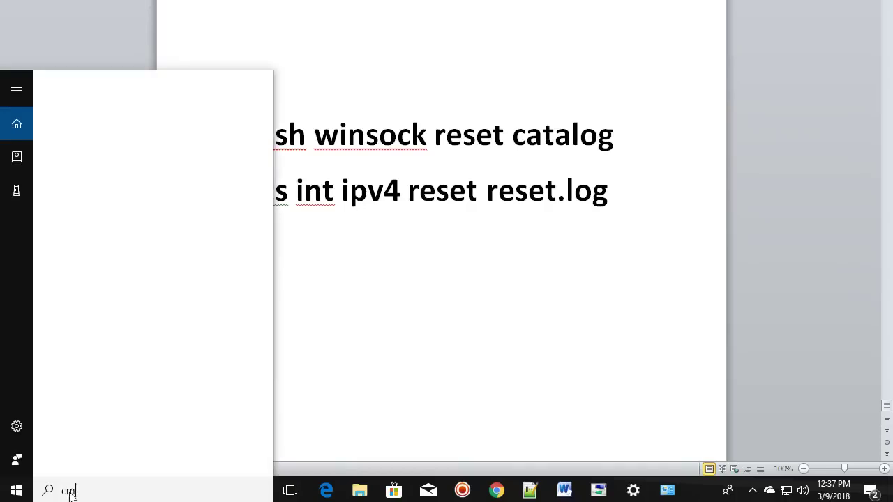
type("d")
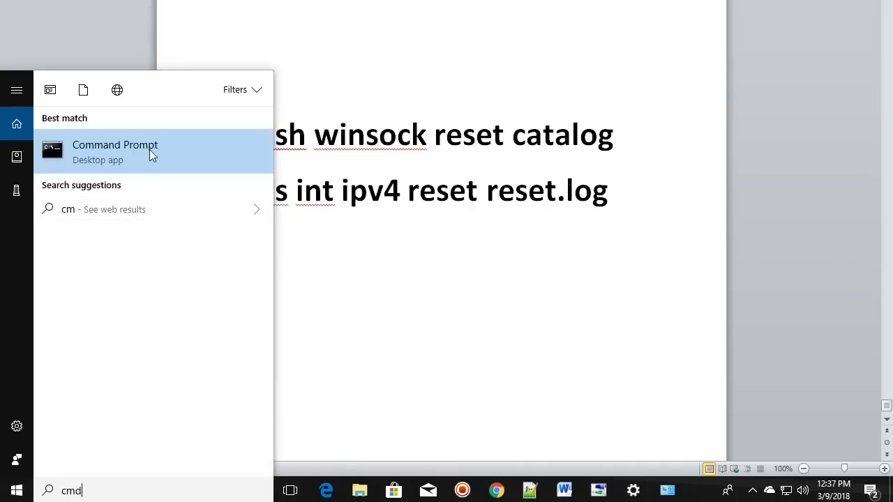
right_click(132, 145)
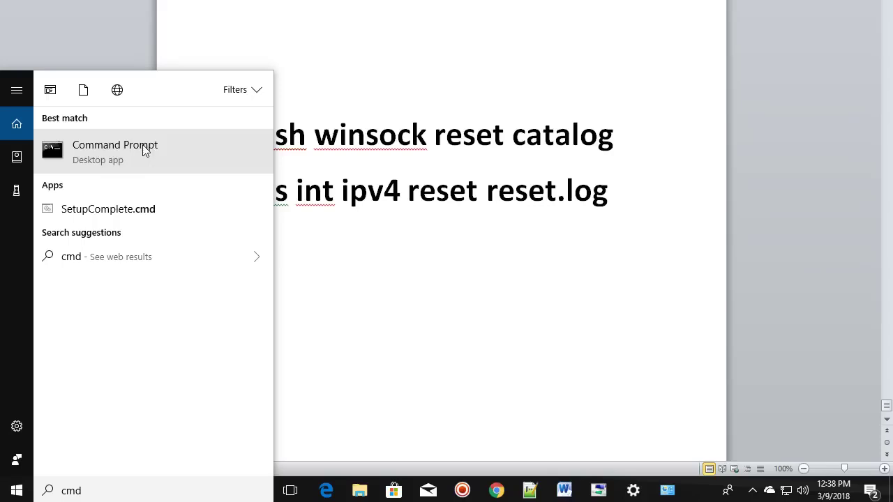
right_click(72, 150)
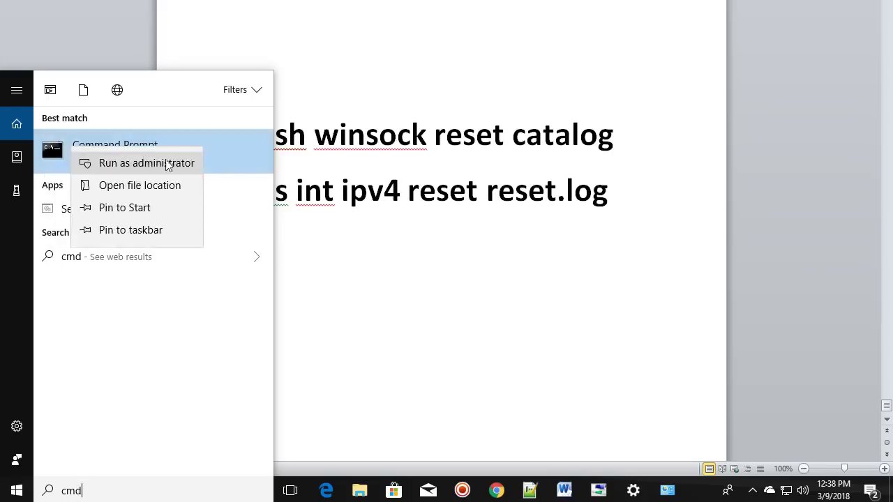
left_click(154, 164)
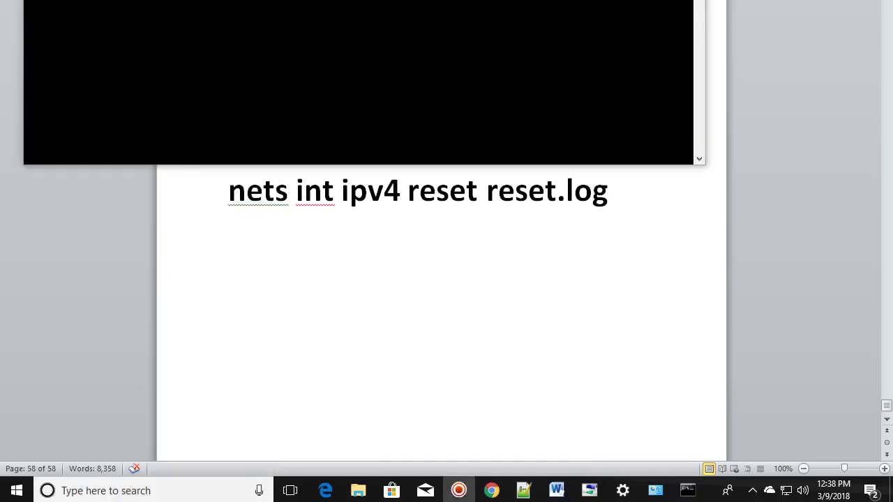
Copy the 'netsh winsock reset catalog' line from the Word notes.
left_click_drag(447, 43, 449, 177)
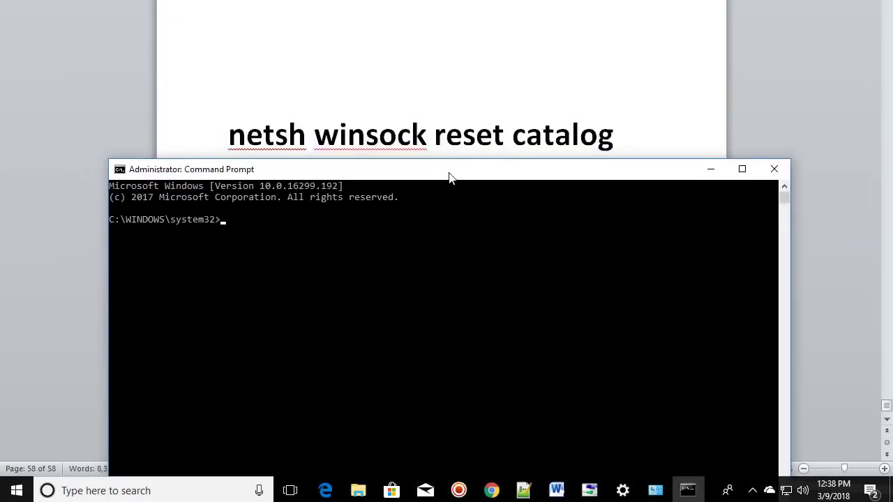
left_click(227, 136)
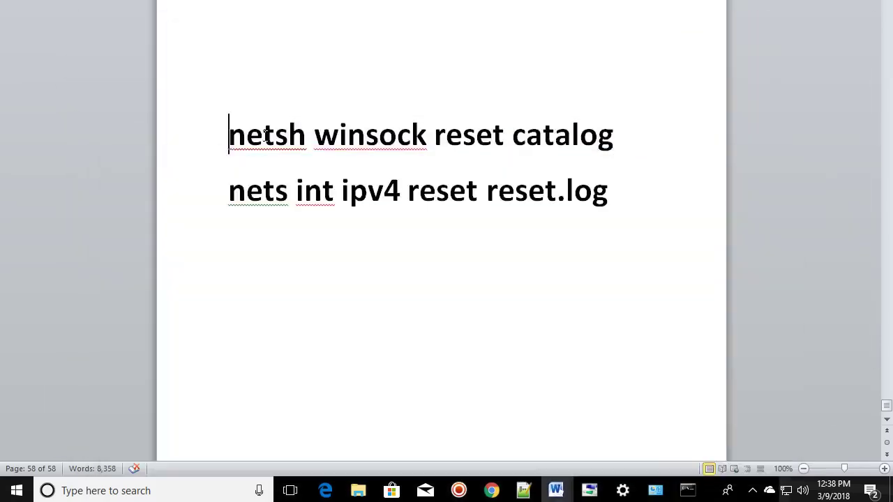
left_click_drag(612, 137, 213, 138)
right_click(281, 141)
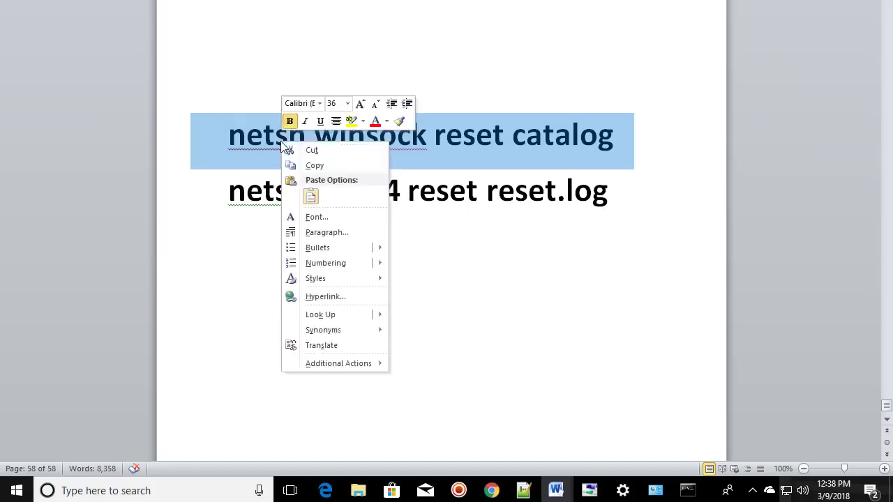
left_click(315, 165)
left_click(528, 317)
left_click_drag(225, 136, 578, 145)
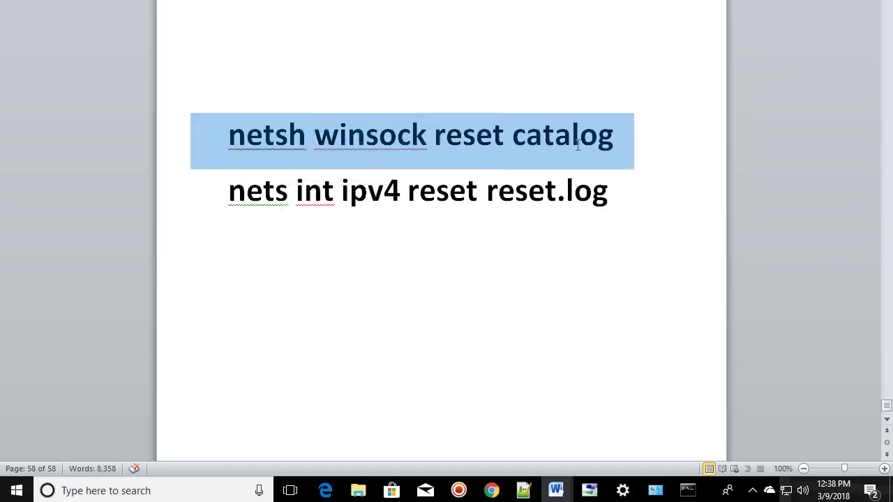
left_click(688, 490)
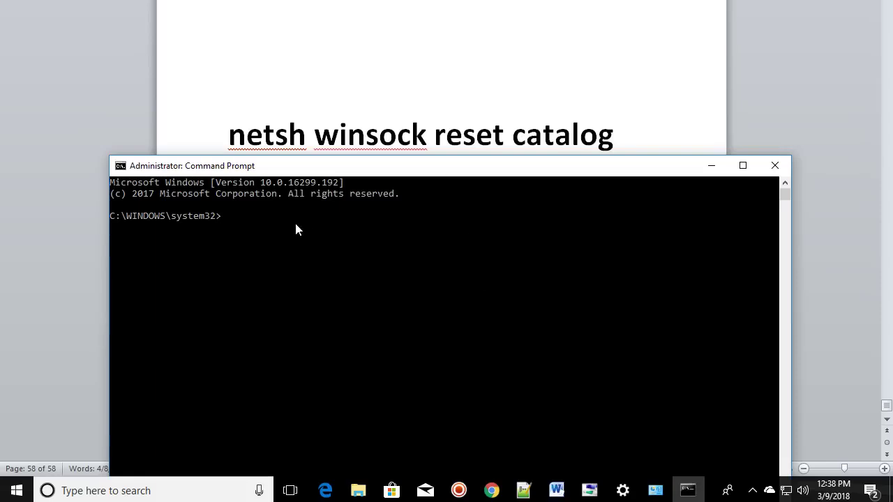
Paste the Winsock command into the admin prompt, then clear the malformed paste.
right_click(223, 219)
left_click(252, 218)
left_click(255, 256)
left_click(251, 218)
left_click(246, 260)
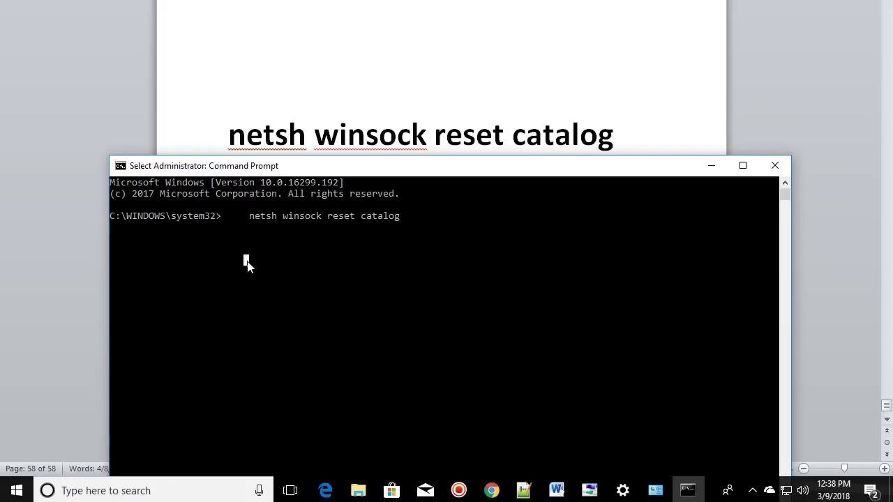
left_click(243, 221)
key("BackSpace")
key("BackSpace")
key("BackSpace")
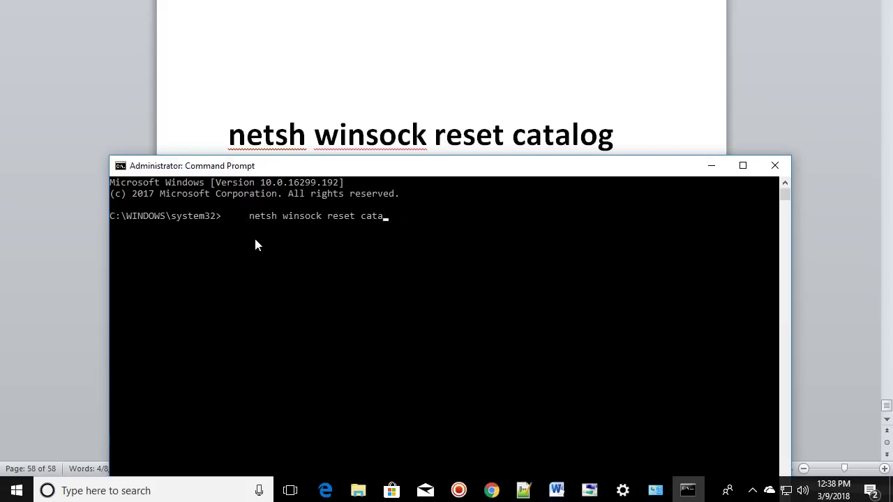
key("BackSpace")
key("BackSpace")
key("BackSpace")
key("BackSpace")
key("BackSpace")
key("BackSpace")
key("BackSpace")
key("BackSpace")
key("BackSpace")
key("BackSpace")
key("BackSpace")
key("BackSpace")
key("BackSpace")
key("BackSpace")
key("BackSpace")
key("BackSpace")
key("BackSpace")
key("BackSpace")
key("BackSpace")
key("BackSpace")
key("BackSpace")
key("BackSpace")
key("BackSpace")
key("BackSpace")
key("BackSpace")
key("BackSpace")
key("BackSpace")
key("BackSpace")
key("BackSpace")
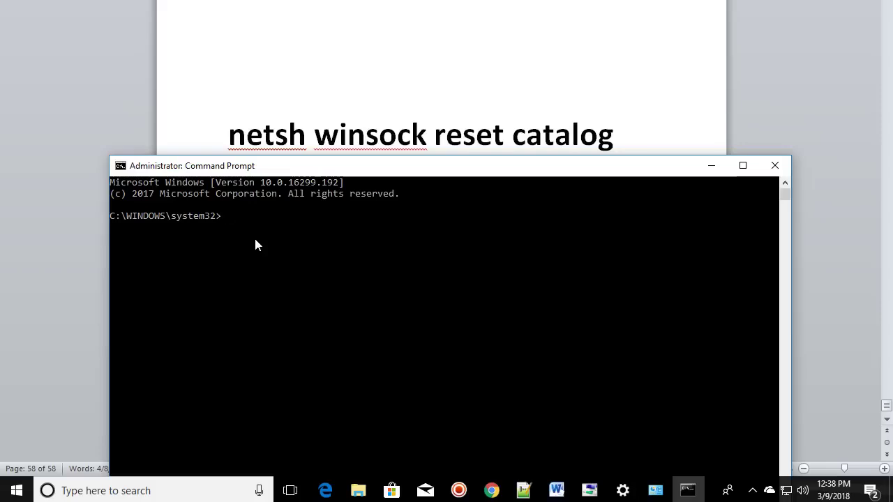
Repaste 'netsh winsock reset catalog', remove its leading spaces, and run it.
right_click(256, 241)
key("Left")
key("Left")
key("Left")
key("Left")
key("Left")
key("Left")
key("Left")
key("Left")
key("Left")
key("Left")
key("Left")
key("Left")
key("Left")
key("Left")
key("Left")
key("Left")
key("Left")
key("Left")
key("Left")
key("Left")
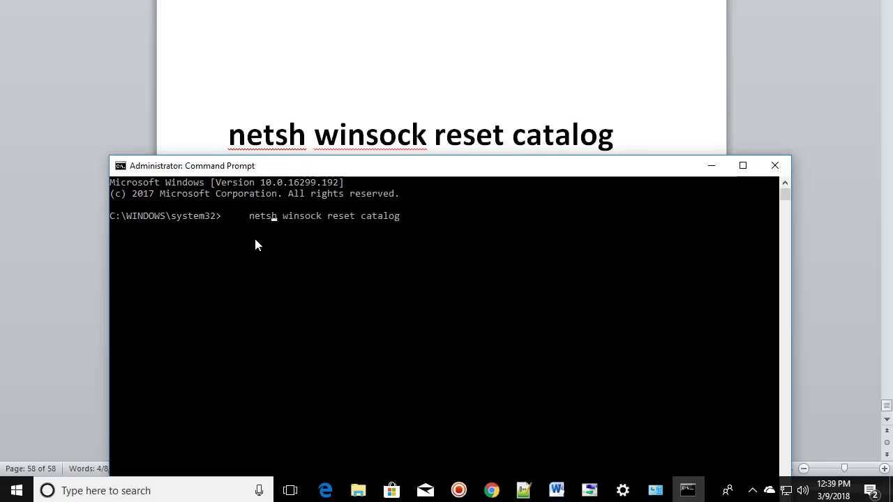
key("BackSpace")
key("BackSpace")
key("BackSpace")
key("BackSpace")
key("BackSpace")
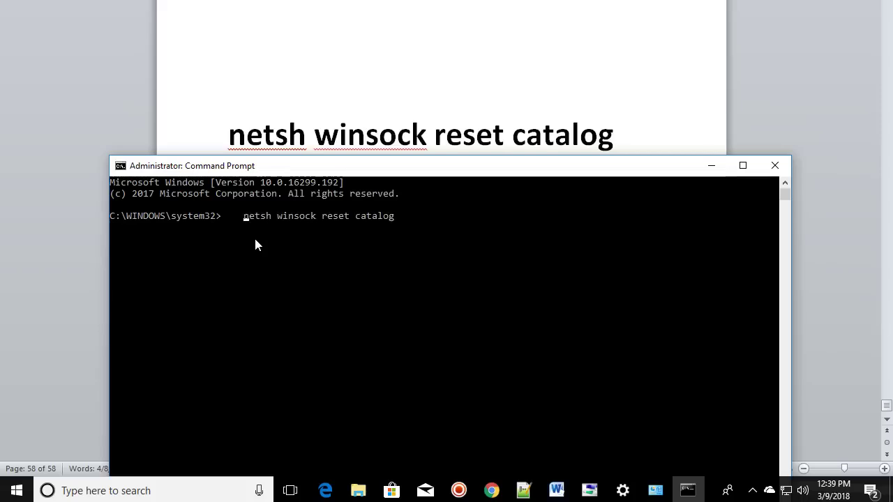
key("Right")
key("Right")
key("Right")
key("Right")
key("Right")
key("Right")
key("Right")
key("Right")
key("Right")
key("Right")
key("Right")
key("Right")
key("Right")
key("Right")
key("Right")
key("Right")
key("Right")
key("Right")
key("Right")
key("Right")
key("Right")
key("Right")
key("Right")
key("Right")
key("Right")
key("Right")
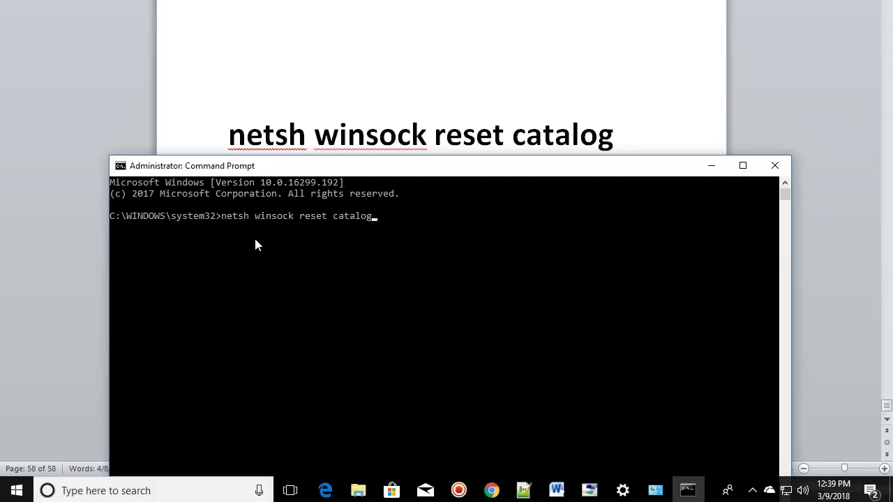
key("Return")
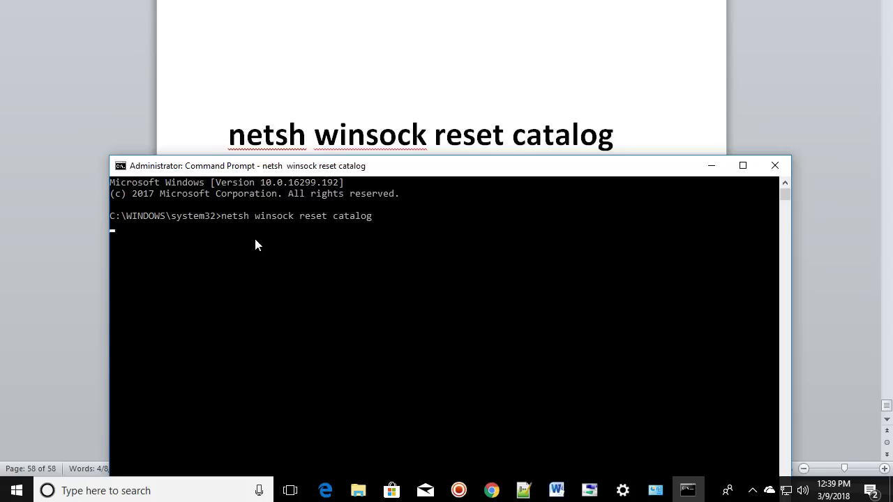
left_click_drag(379, 167, 399, 136)
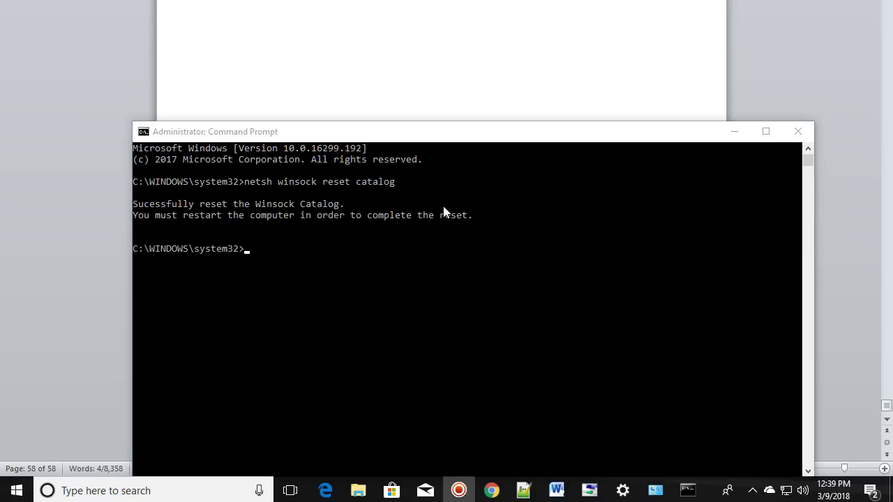
left_click_drag(528, 140, 513, 243)
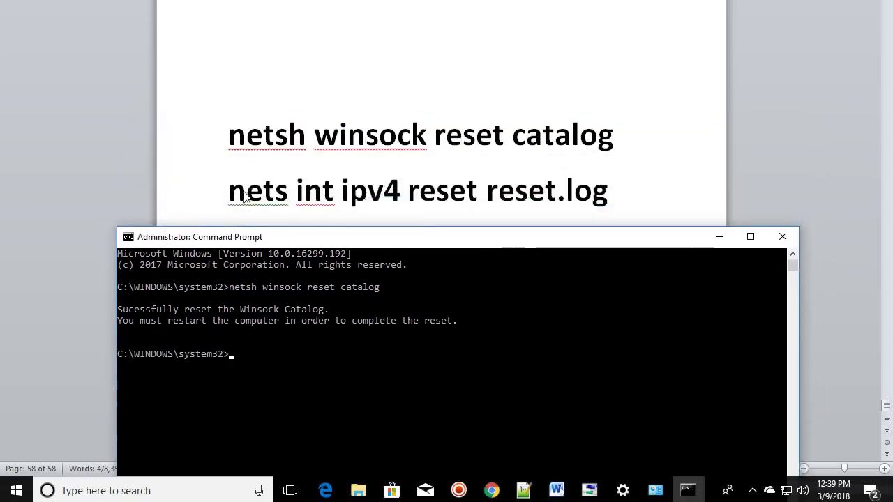
Copy the misspelled 'nets int ipv4 reset reset.log' line and run it in Command Prompt.
key("alt+Tab")
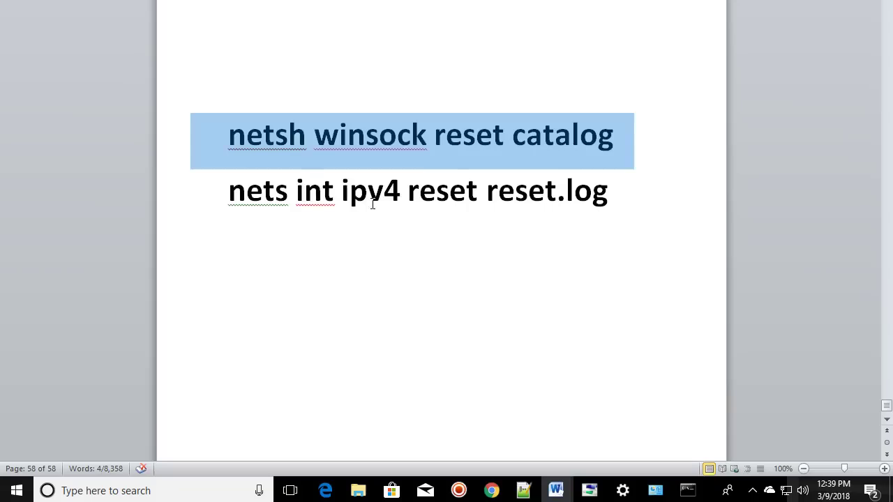
left_click(369, 194)
left_click_drag(229, 197, 609, 199)
right_click(526, 202)
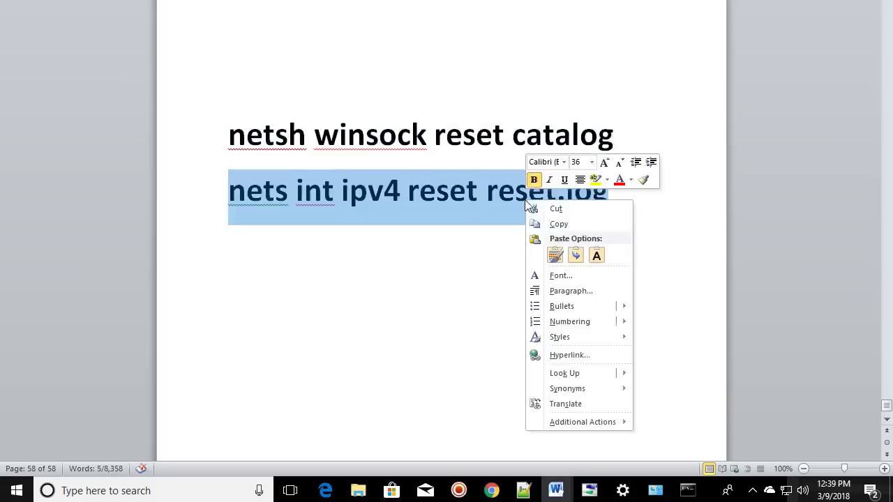
left_click(559, 224)
left_click(689, 491)
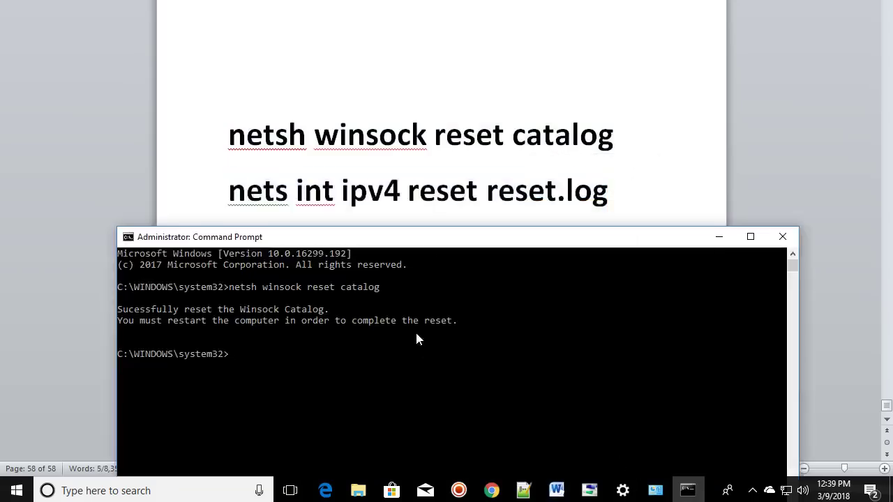
left_click_drag(432, 244, 428, 110)
right_click(246, 225)
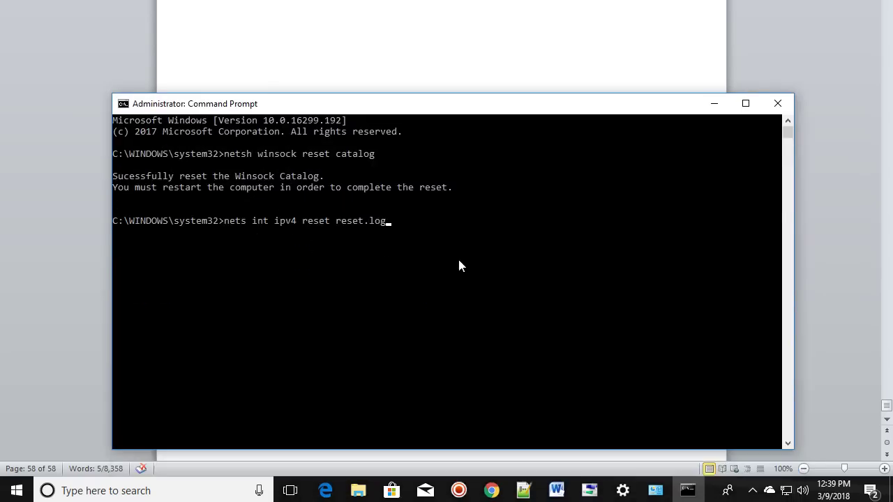
key("Return")
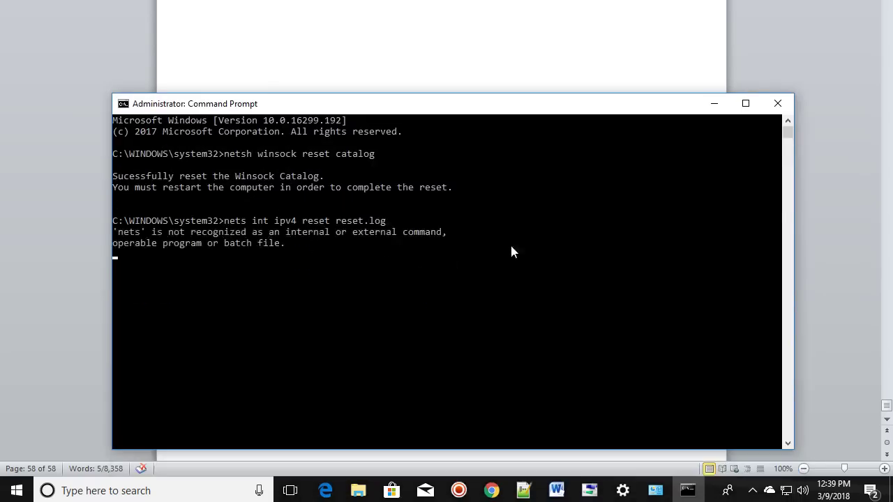
left_click_drag(449, 112, 441, 188)
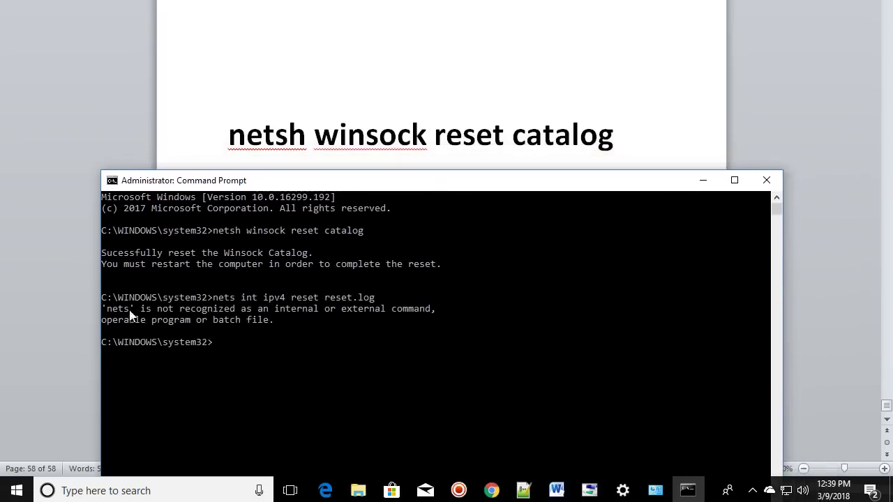
Correct the notes to 'netsh int ipv4 reset reset.log', then copy and run it.
key("alt+Tab")
left_click(275, 203)
left_click(292, 214)
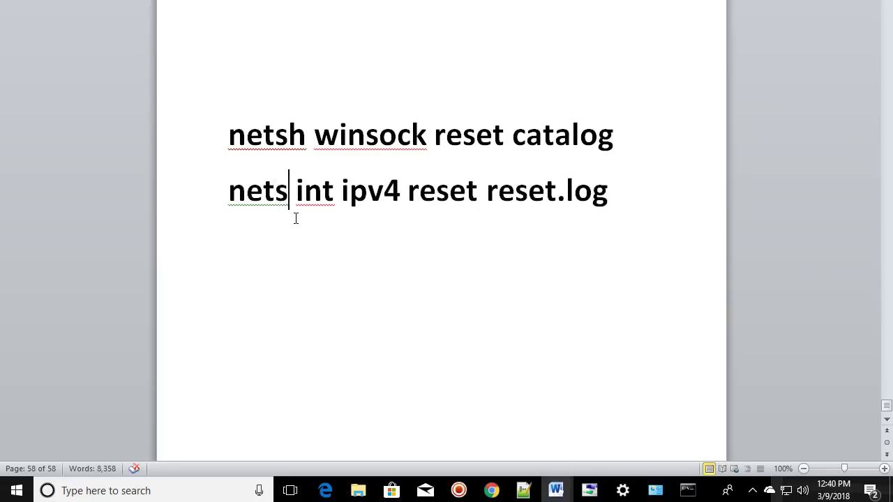
type("h")
left_click_drag(230, 190, 551, 194)
right_click(551, 194)
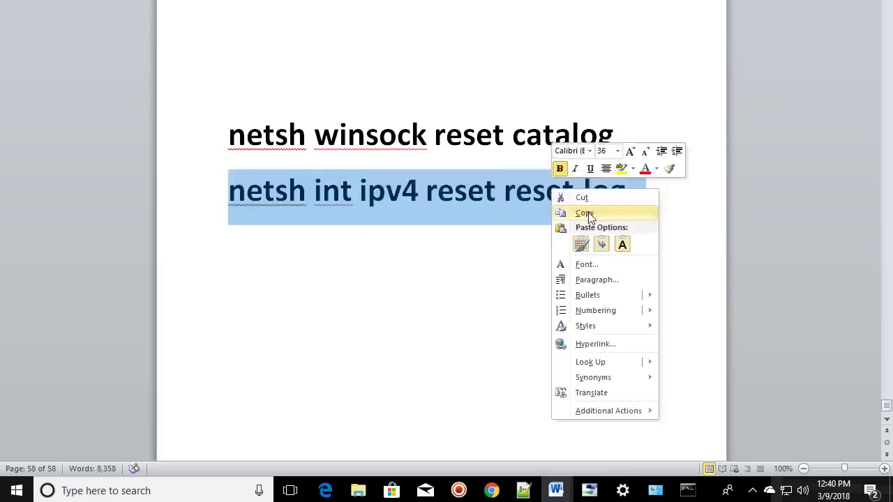
left_click(589, 211)
left_click(689, 491)
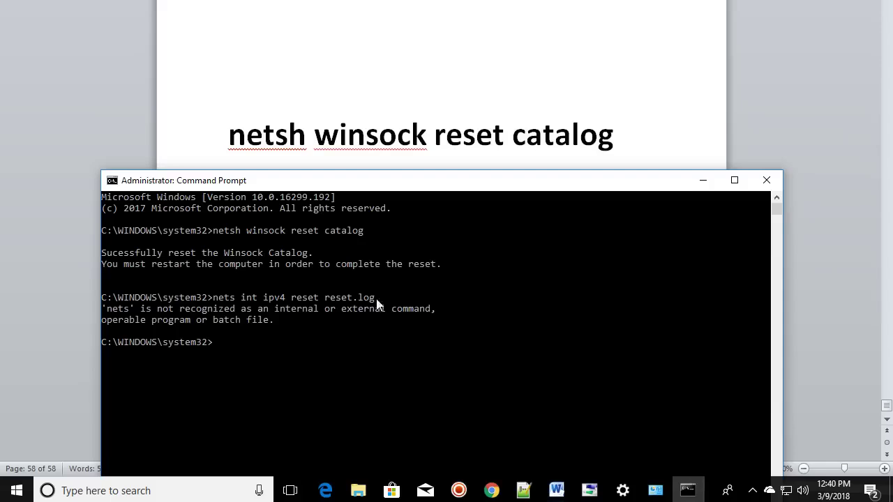
right_click(227, 342)
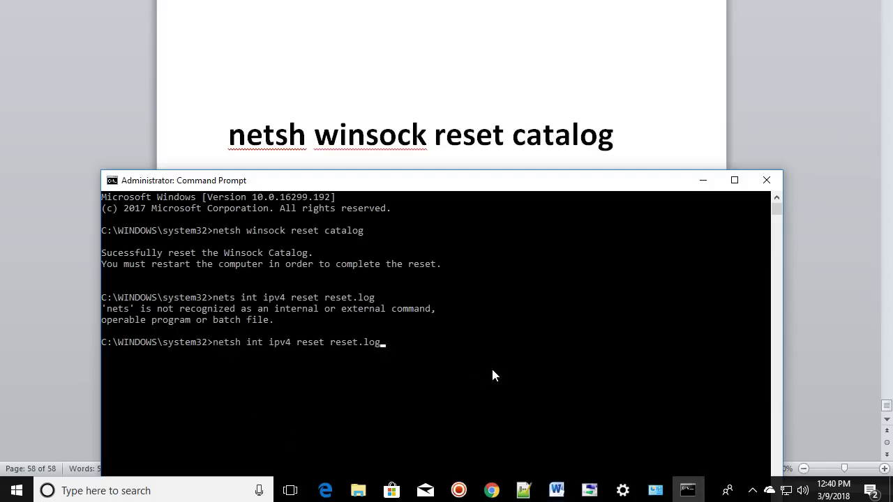
key("Return")
left_click_drag(434, 188, 450, 280)
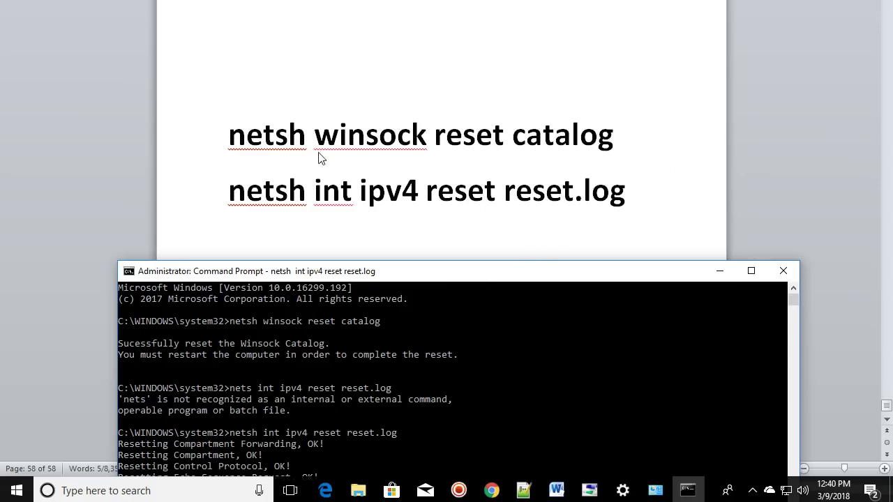
left_click_drag(462, 269, 443, 44)
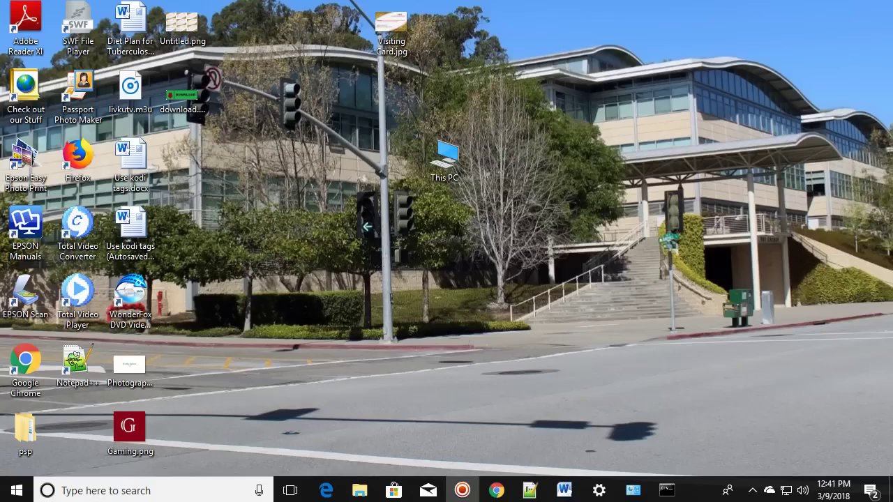
Open Device Manager in Computer Management from This PC's Manage option.
right_click(440, 161)
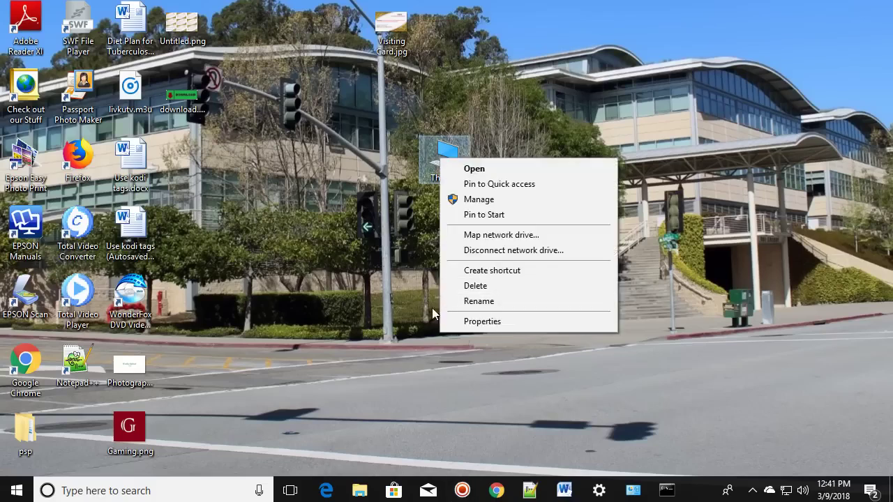
left_click(496, 201)
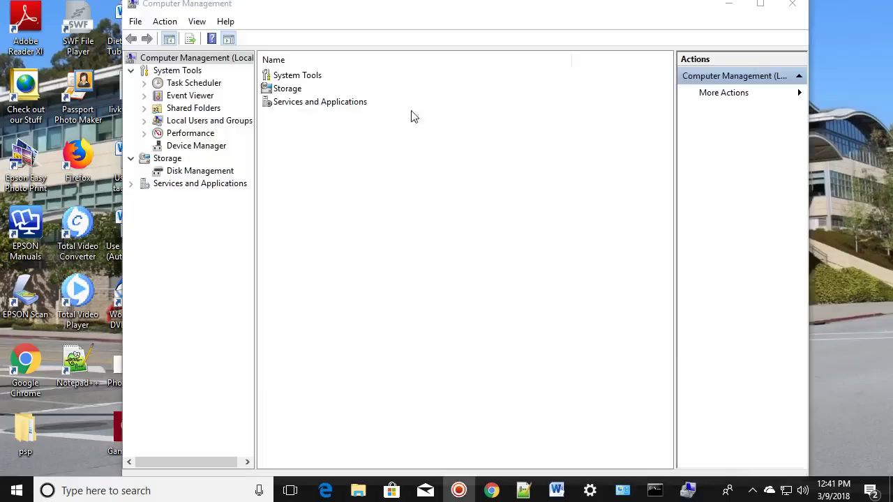
left_click(194, 148)
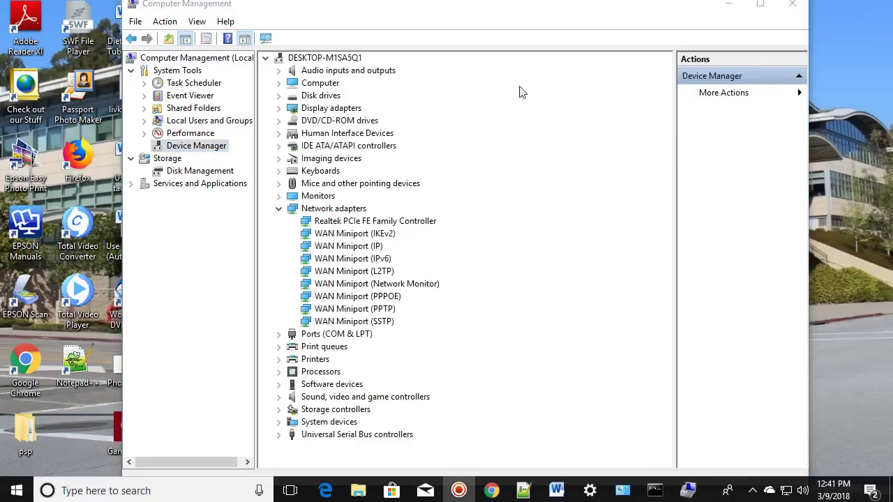
Start the driver update for the Realtek PCIe FE Family Controller adapter.
left_click(338, 225)
right_click(338, 225)
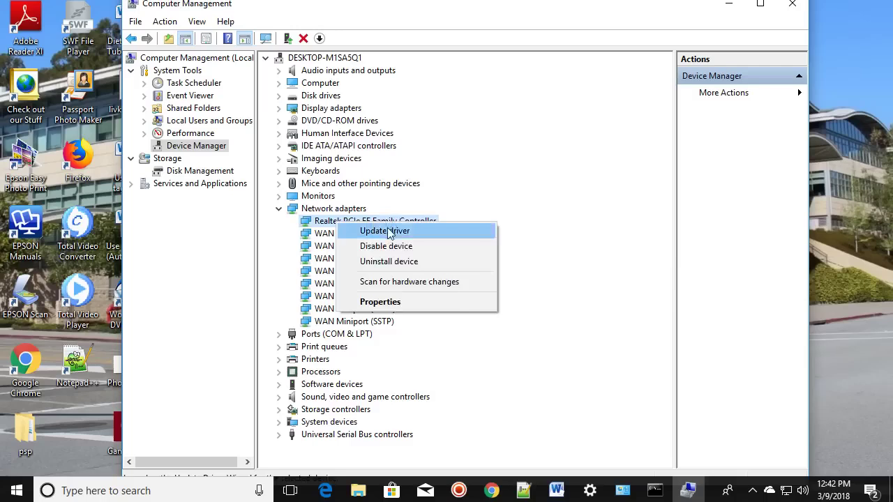
left_click(386, 232)
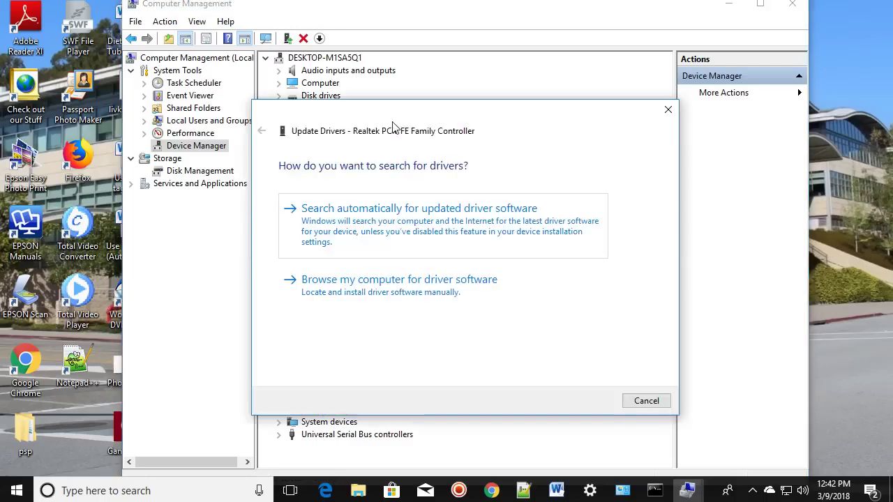